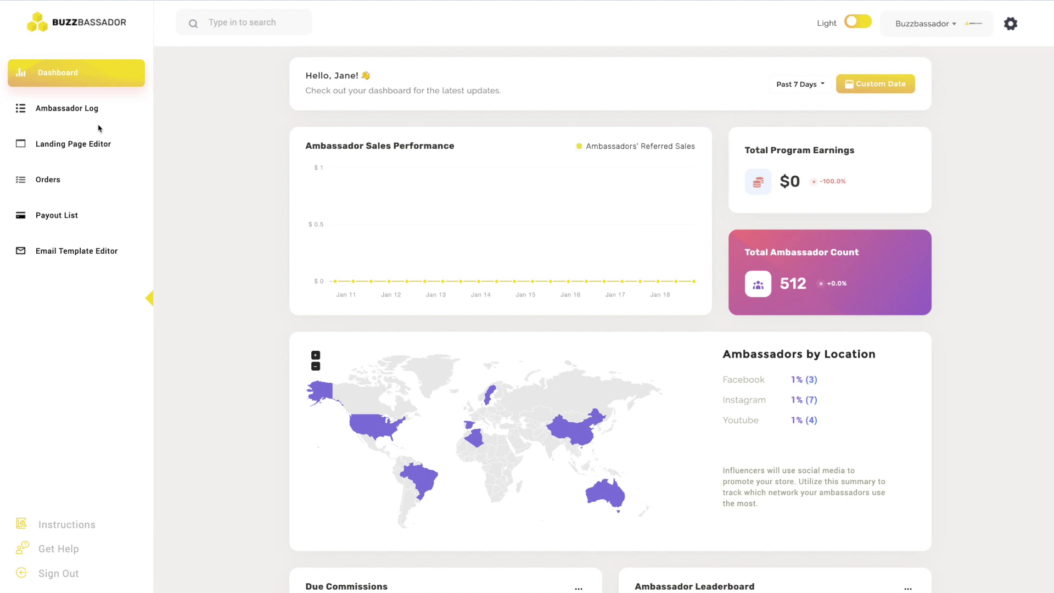
Open the Ambassador Page in the editor from the Landing Page Editor list
{"action": "left_click", "coordinate": [134, 113]}
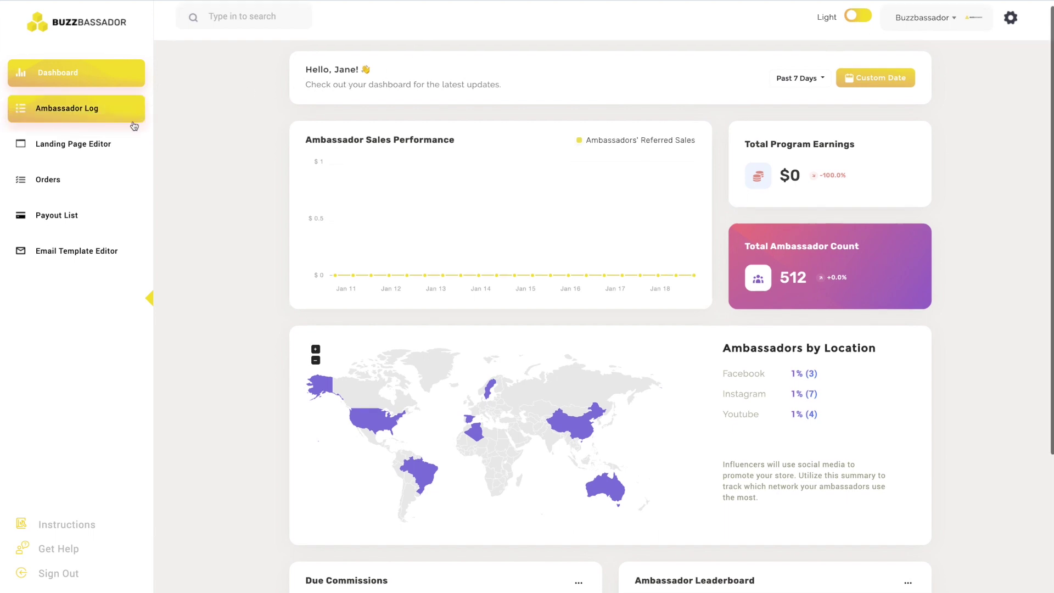
{"action": "left_click", "coordinate": [61, 145]}
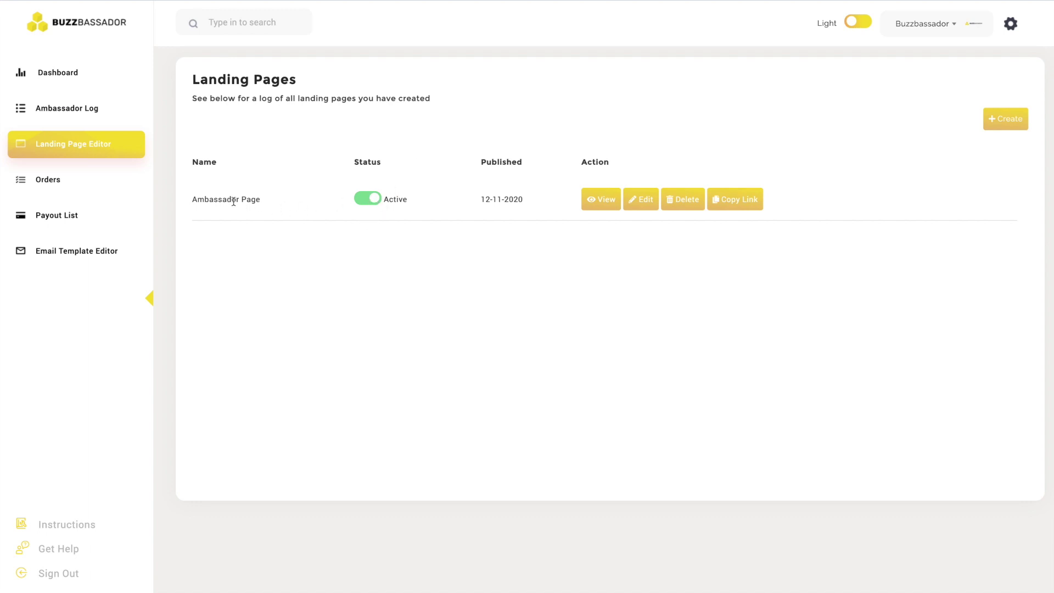
{"action": "left_click", "coordinate": [648, 200]}
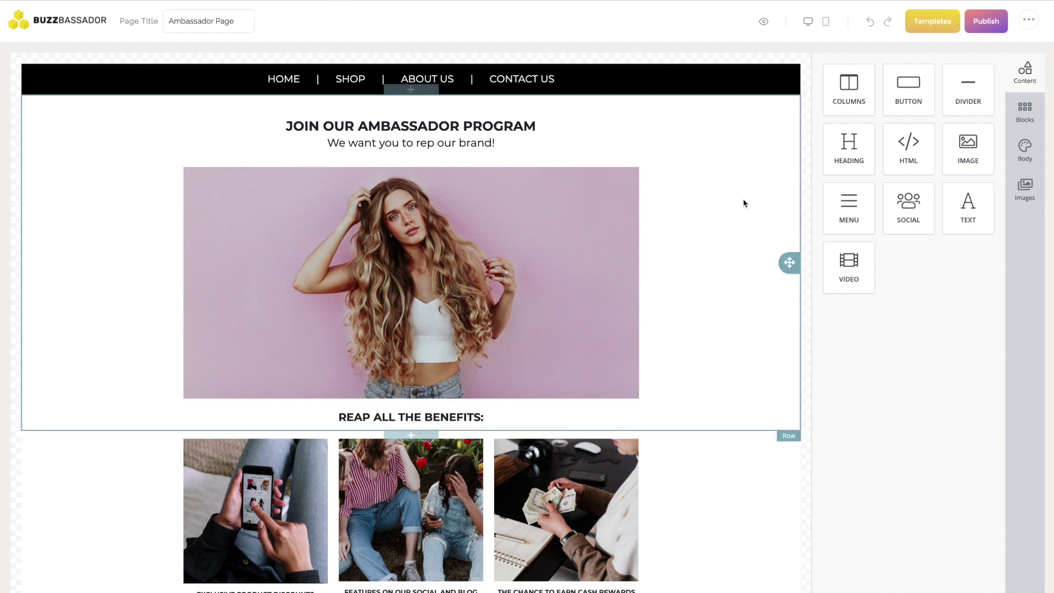
{"action": "scroll", "coordinate": [720, 242], "scroll_direction": "down", "scroll_amount": 1}
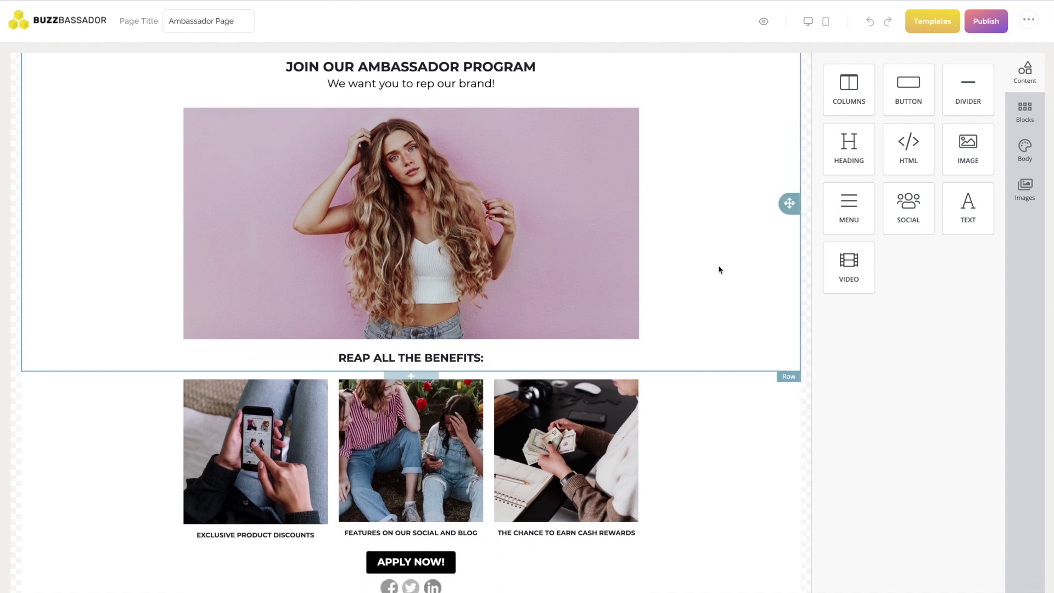
{"action": "scroll", "coordinate": [723, 268], "scroll_direction": "up", "scroll_amount": 1}
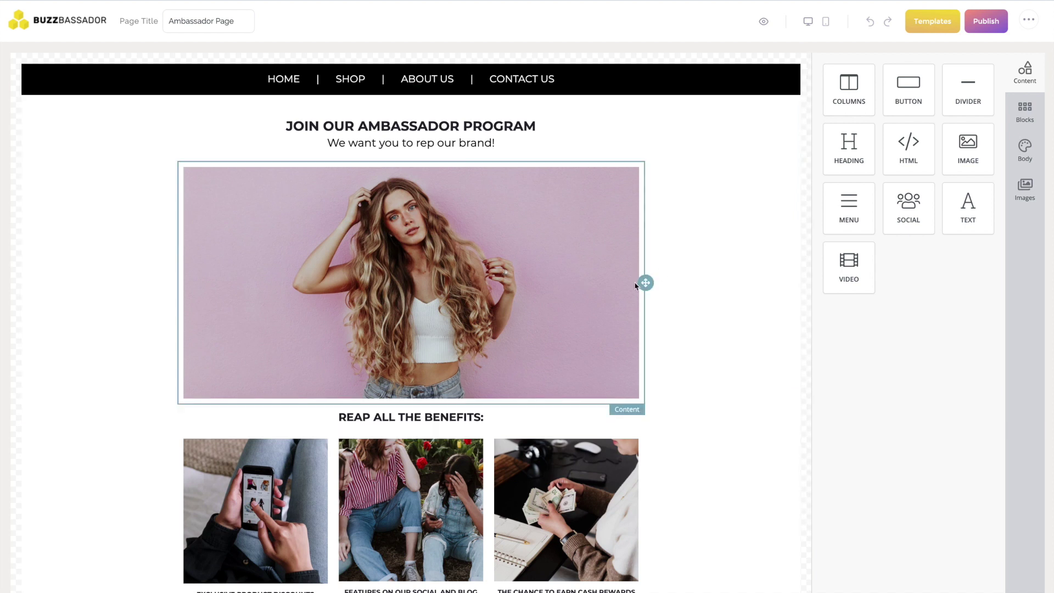
{"action": "scroll", "coordinate": [696, 238], "scroll_direction": "down", "scroll_amount": 1}
{"action": "scroll", "coordinate": [697, 238], "scroll_direction": "up", "scroll_amount": 1}
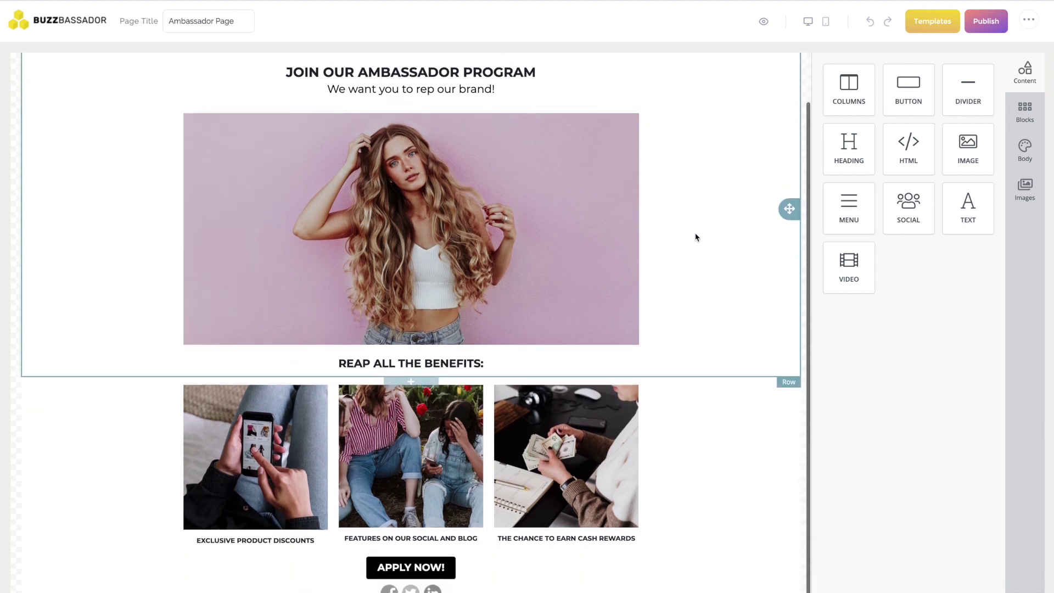
{"action": "scroll", "coordinate": [683, 246], "scroll_direction": "down", "scroll_amount": 1}
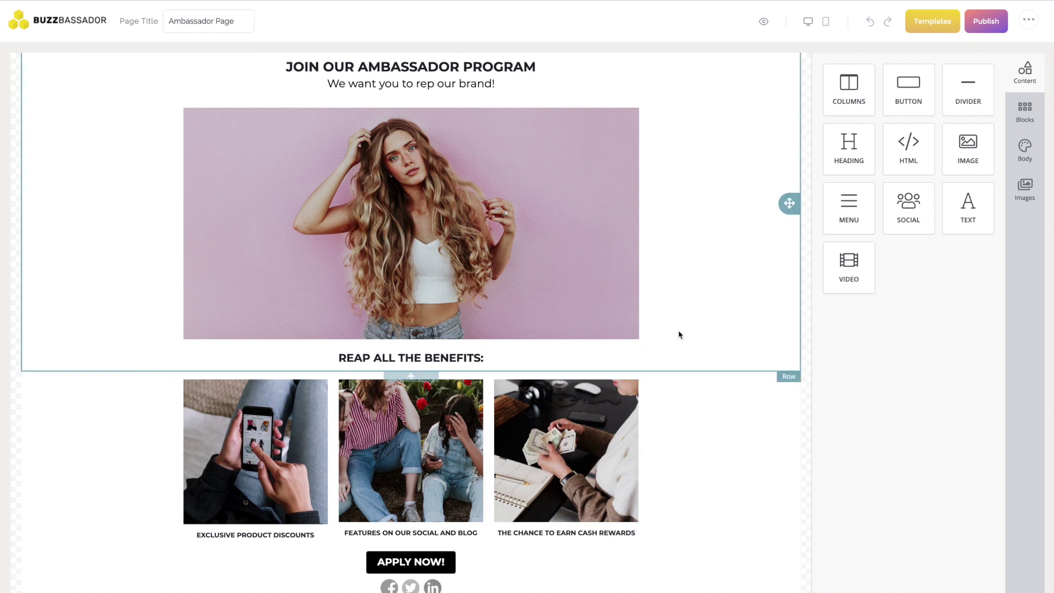
{"action": "scroll", "coordinate": [743, 219], "scroll_direction": "up", "scroll_amount": 1}
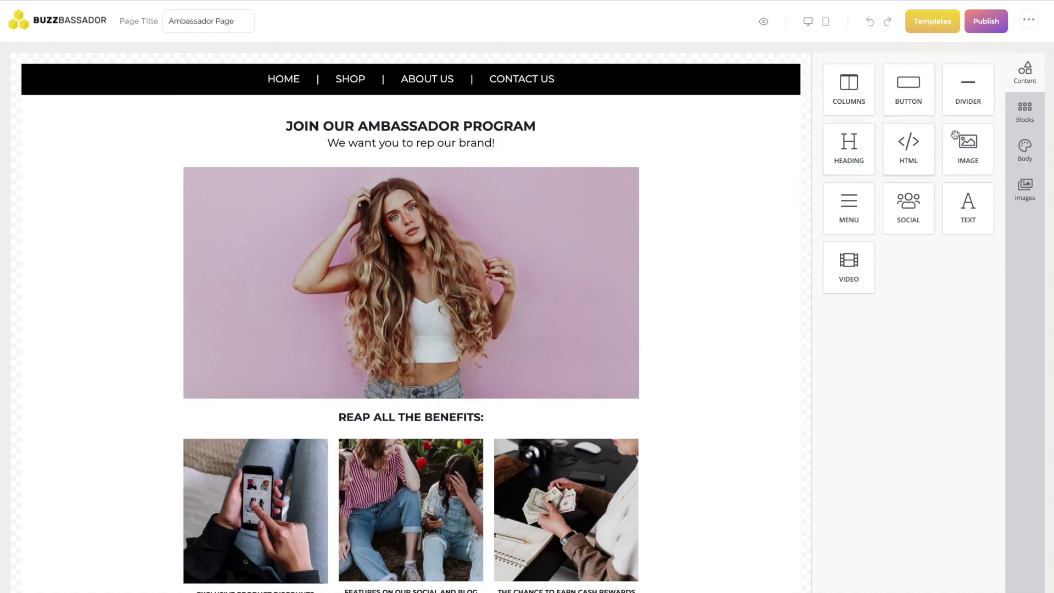
{"action": "left_click", "coordinate": [1024, 112]}
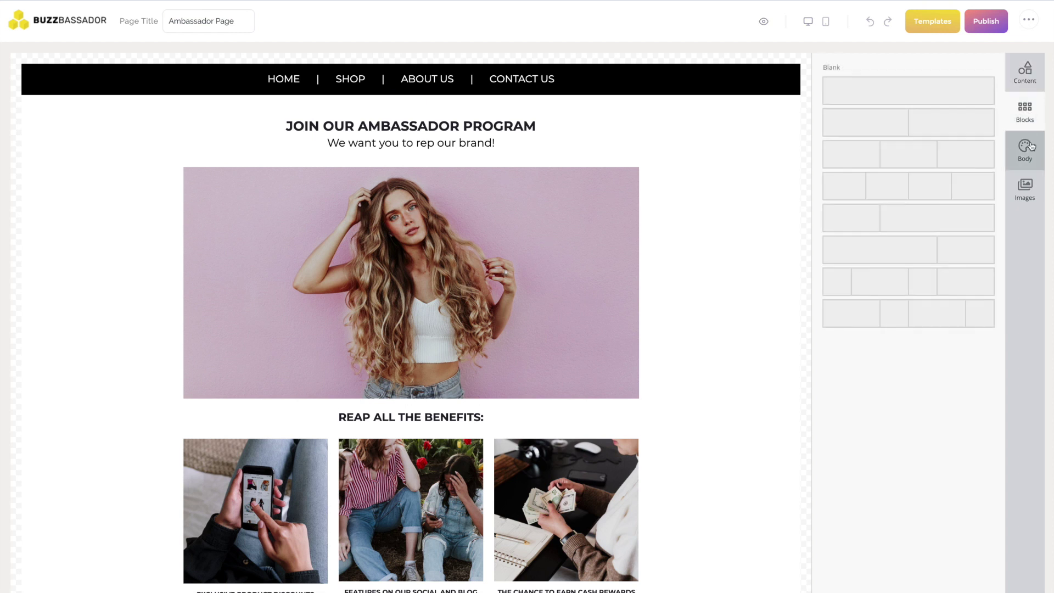
{"action": "left_click", "coordinate": [1025, 151]}
{"action": "left_click", "coordinate": [1024, 190]}
{"action": "left_click", "coordinate": [1027, 70]}
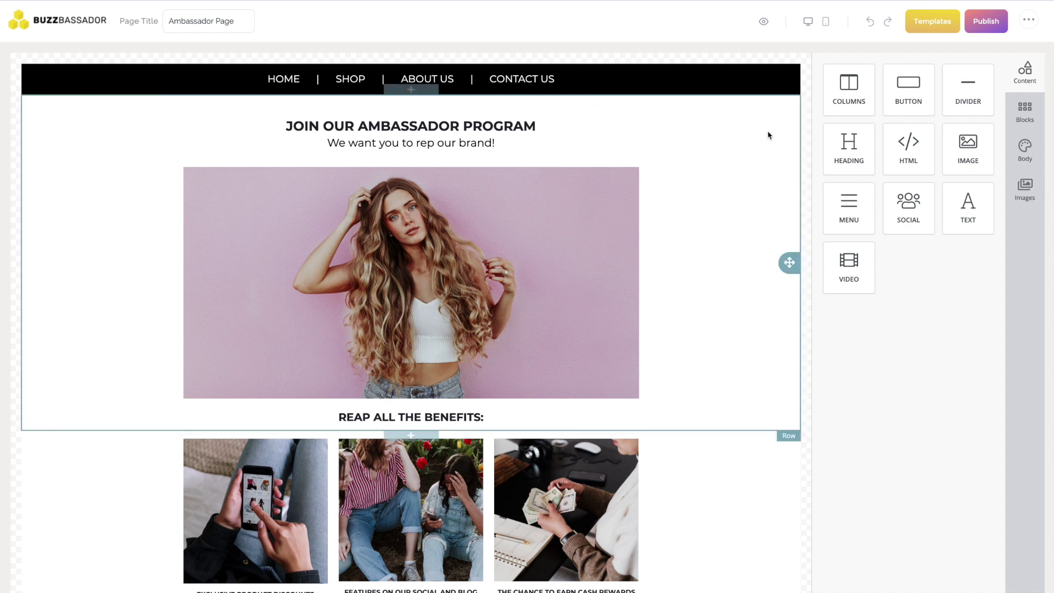
{"action": "scroll", "coordinate": [576, 324], "scroll_direction": "down", "scroll_amount": 1}
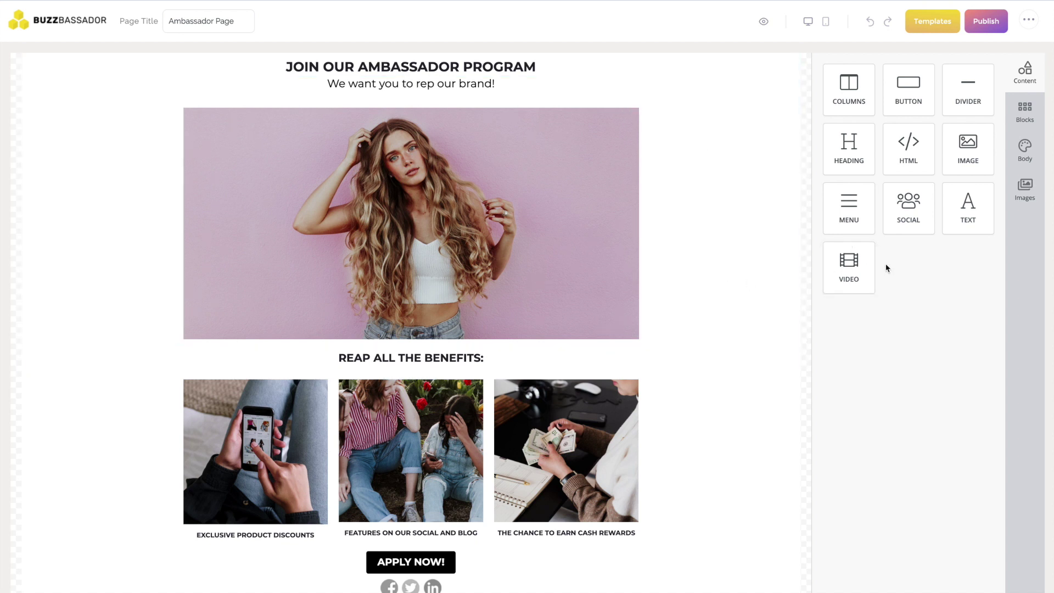
{"action": "left_click", "coordinate": [1036, 106]}
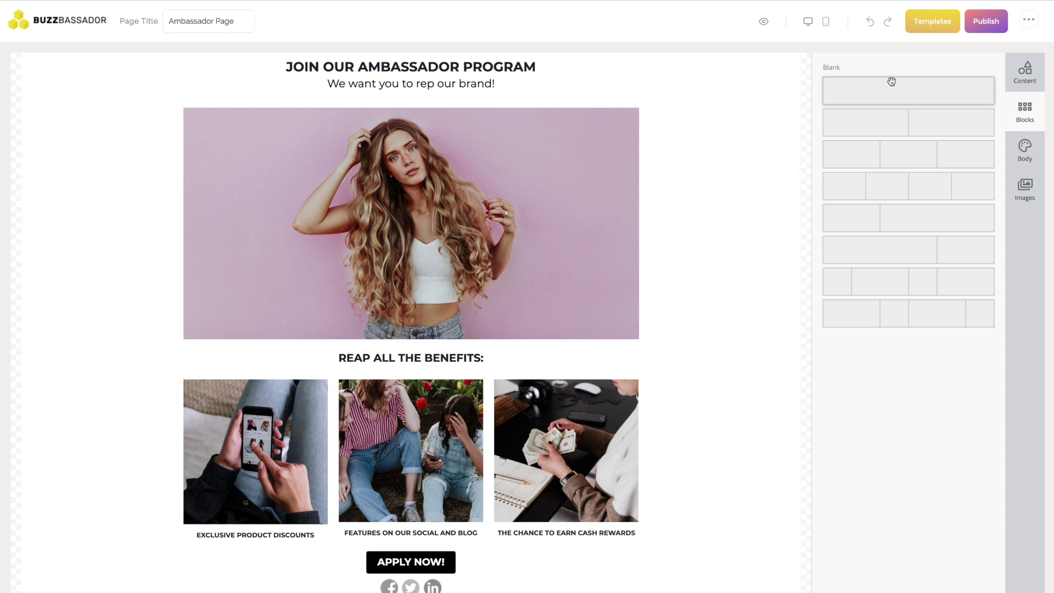
Drop a Blank row below the benefits heading and try 2-, 3- and 4-column layouts
{"action": "left_click_drag", "start_coordinate": [927, 93], "coordinate": [453, 370]}
{"action": "scroll", "coordinate": [453, 370], "scroll_direction": "down", "scroll_amount": 1}
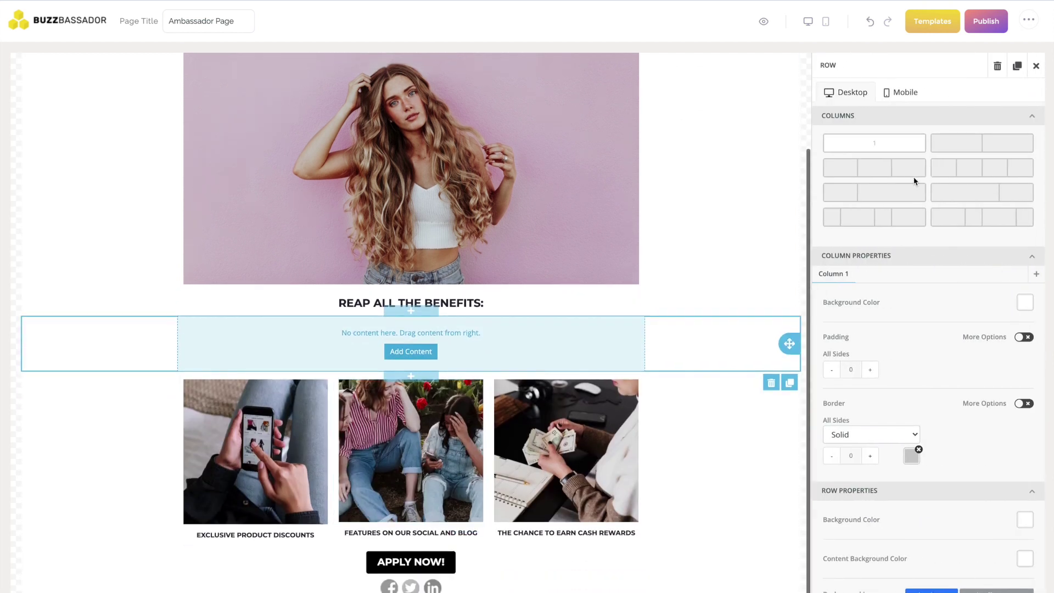
{"action": "left_click", "coordinate": [976, 144]}
{"action": "left_click", "coordinate": [875, 169]}
{"action": "left_click", "coordinate": [987, 168]}
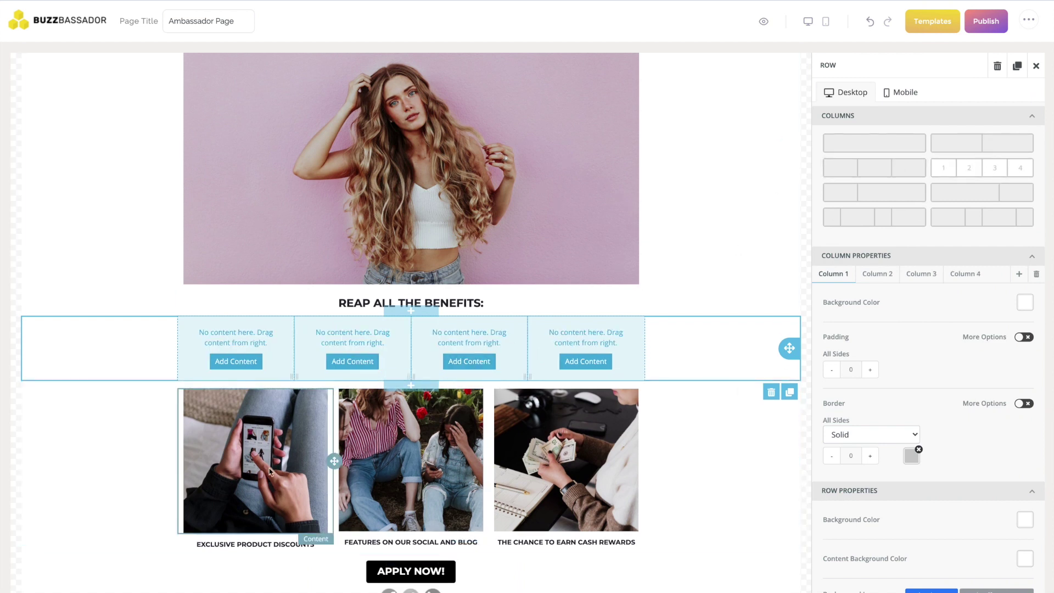
Reduce the empty row to three columns, then delete it
{"action": "left_click", "coordinate": [913, 166]}
{"action": "left_click", "coordinate": [577, 366]}
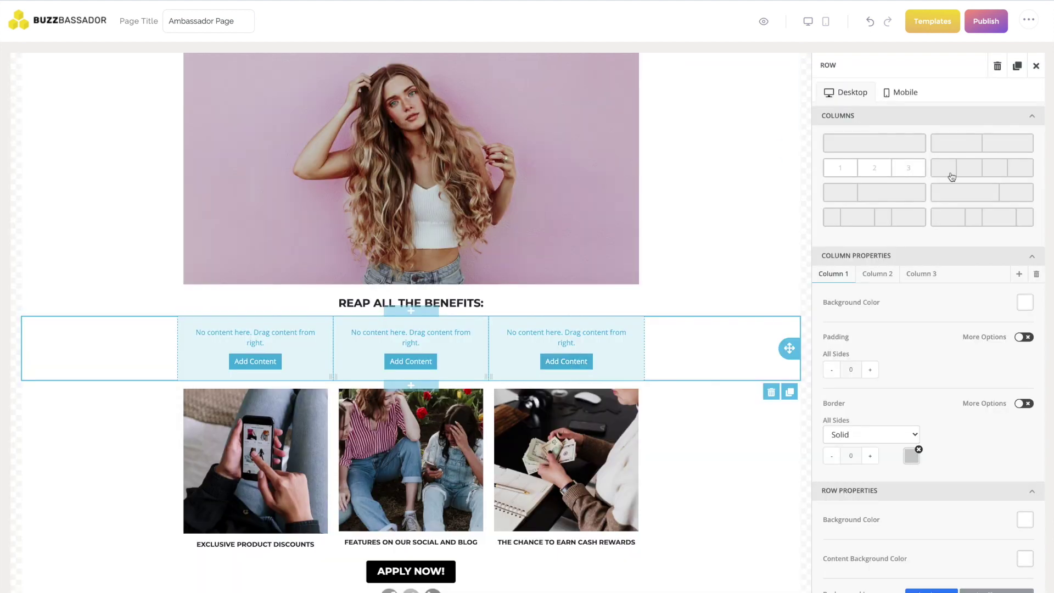
{"action": "left_click", "coordinate": [771, 390]}
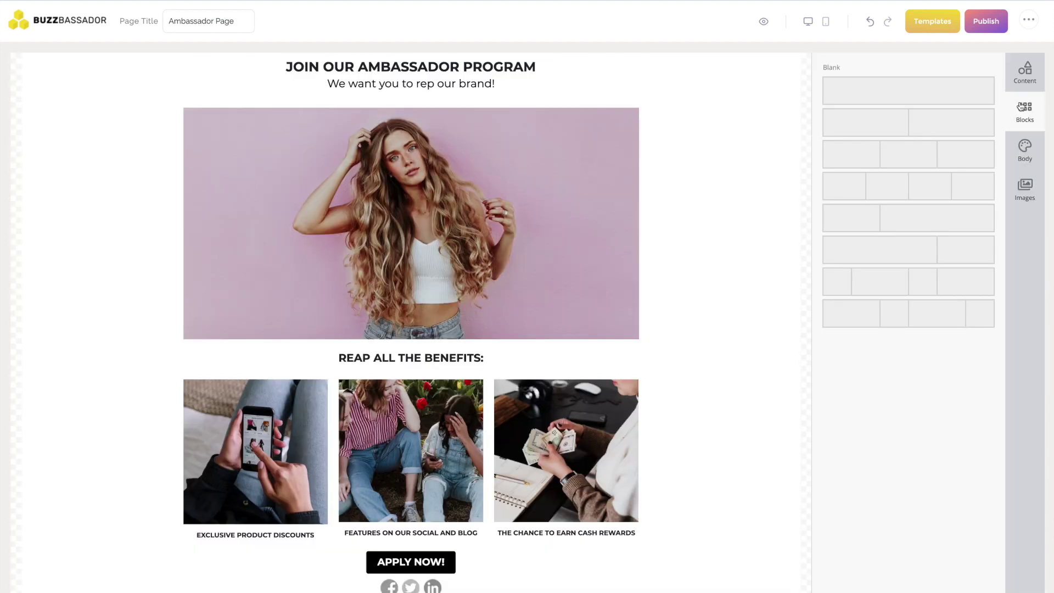
{"action": "left_click", "coordinate": [1023, 145]}
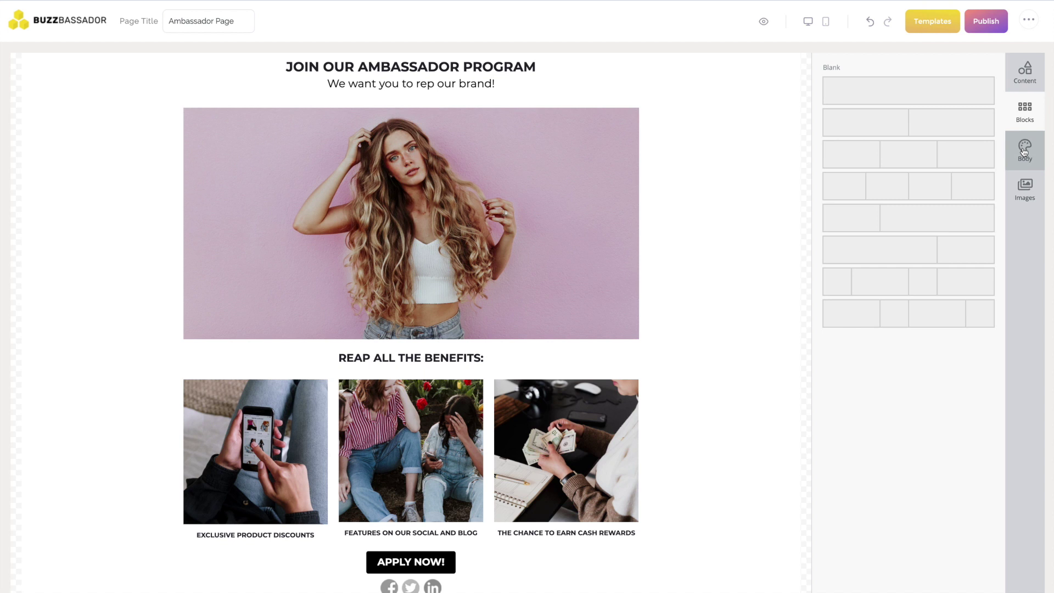
Switch the body Content Alignment to left, then back to centre
{"action": "scroll", "coordinate": [729, 179], "scroll_direction": "up", "scroll_amount": 2}
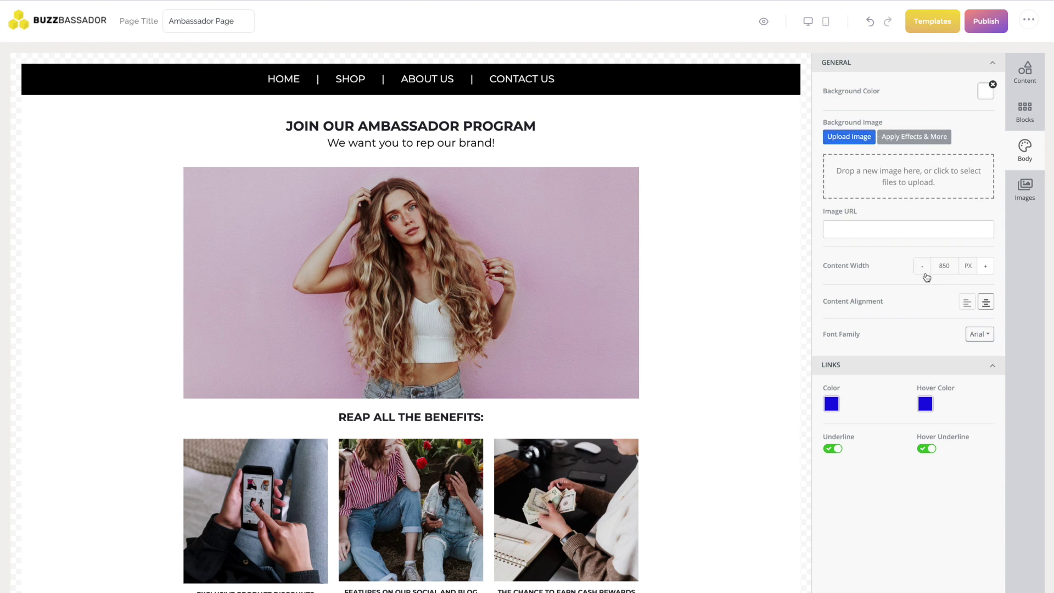
{"action": "left_click", "coordinate": [967, 303]}
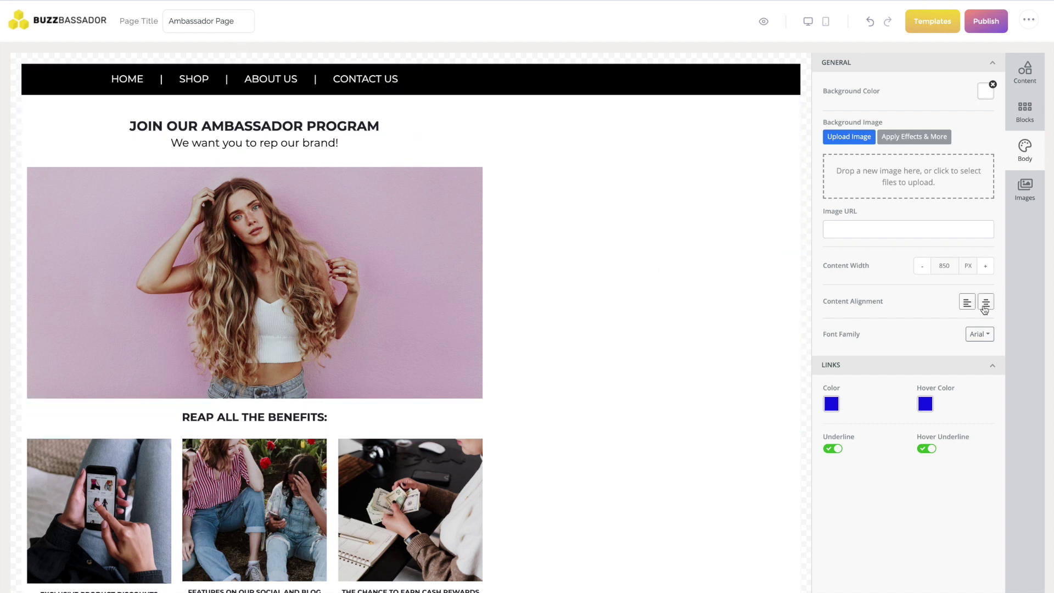
{"action": "left_click", "coordinate": [986, 302]}
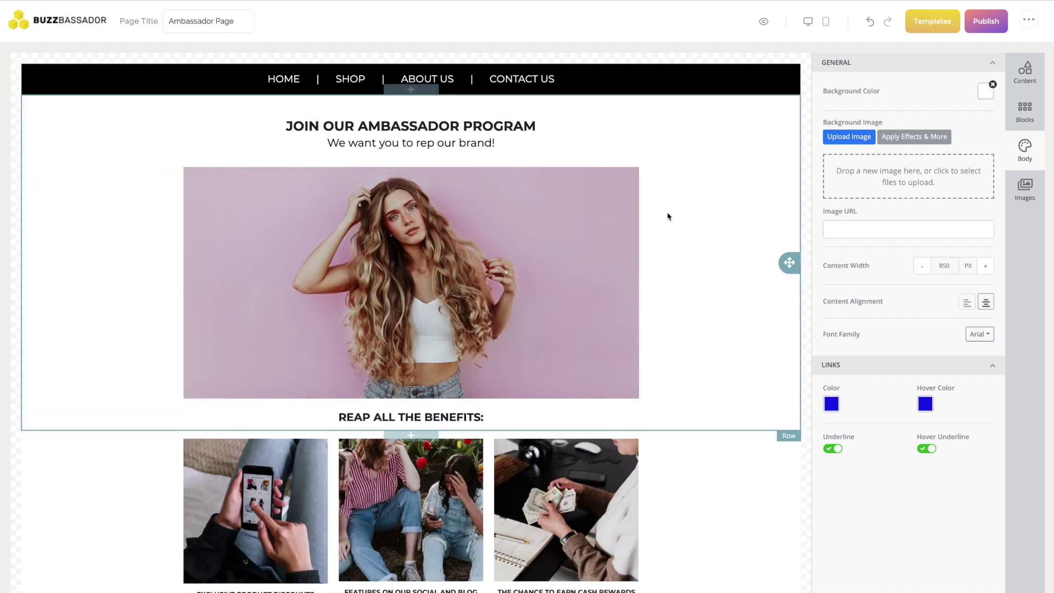
{"action": "scroll", "coordinate": [647, 254], "scroll_direction": "down", "scroll_amount": 1}
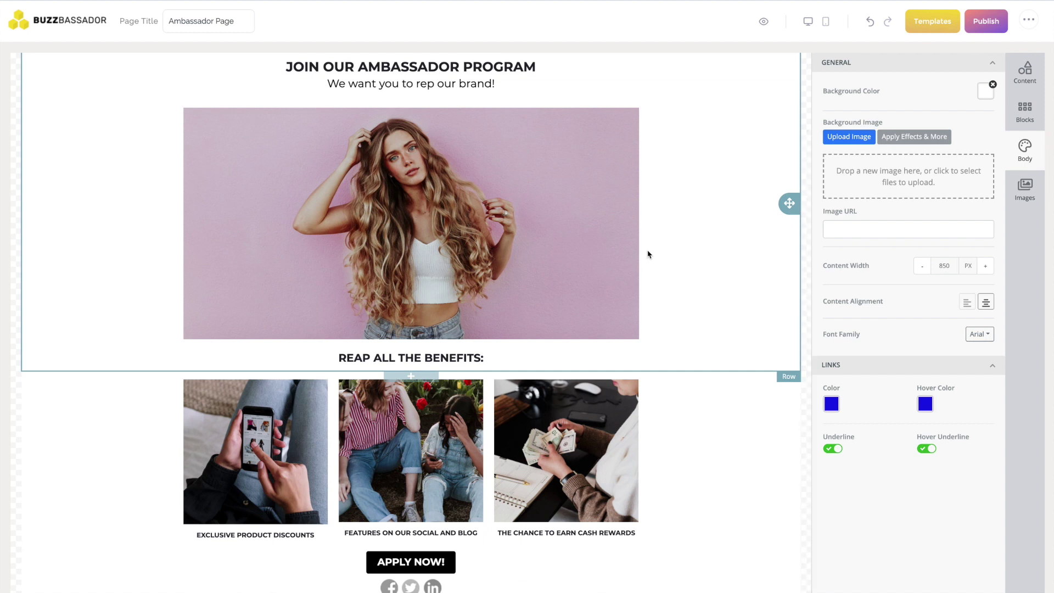
{"action": "scroll", "coordinate": [758, 335], "scroll_direction": "up", "scroll_amount": 1}
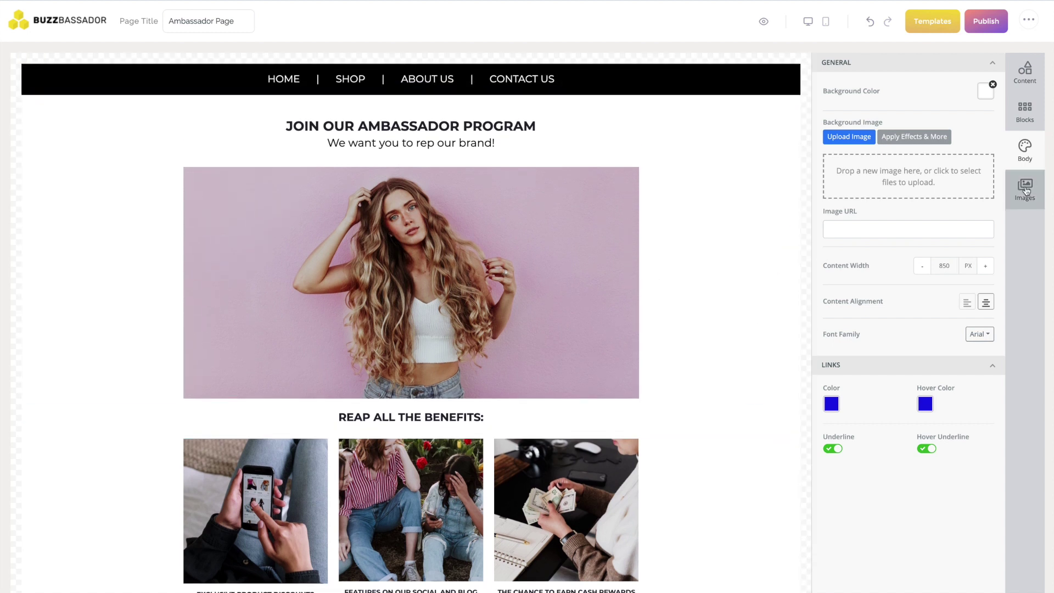
{"action": "left_click", "coordinate": [1026, 190]}
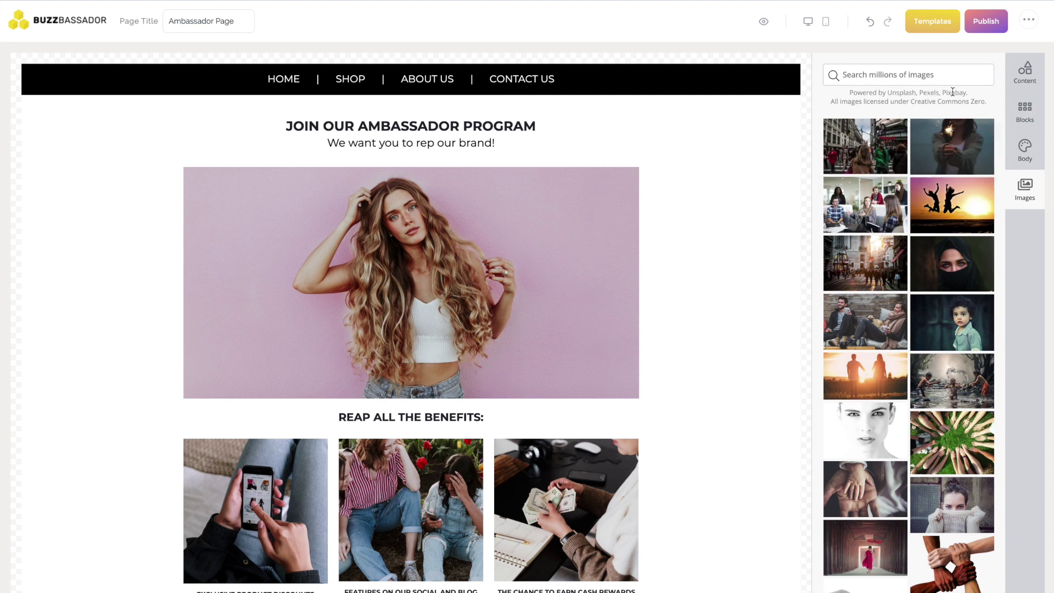
Browse the stock photo thumbnails, then exit the page editor to the Landing Pages list
{"action": "scroll", "coordinate": [391, 274], "scroll_direction": "down", "scroll_amount": 1}
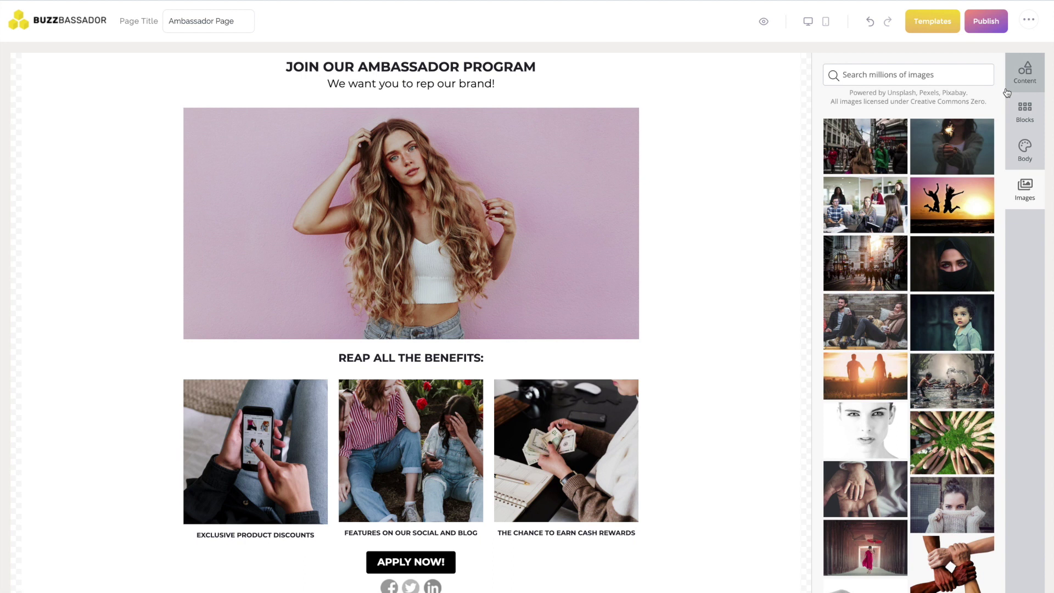
{"action": "left_click", "coordinate": [1029, 19]}
{"action": "left_click", "coordinate": [984, 50]}
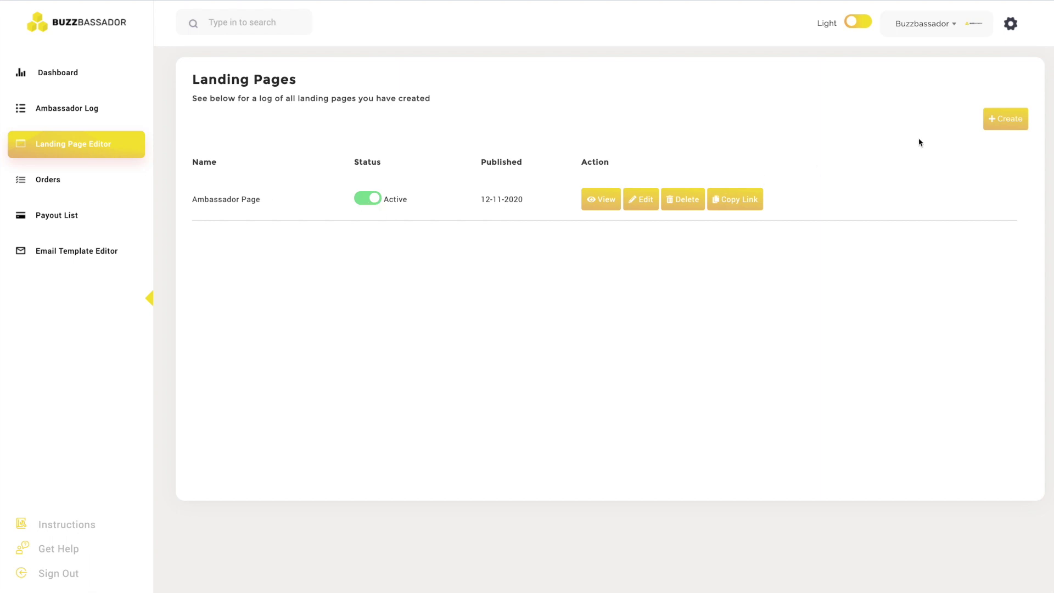
Create a new blank landing page from the Landing Pages list
{"action": "left_click", "coordinate": [1003, 124]}
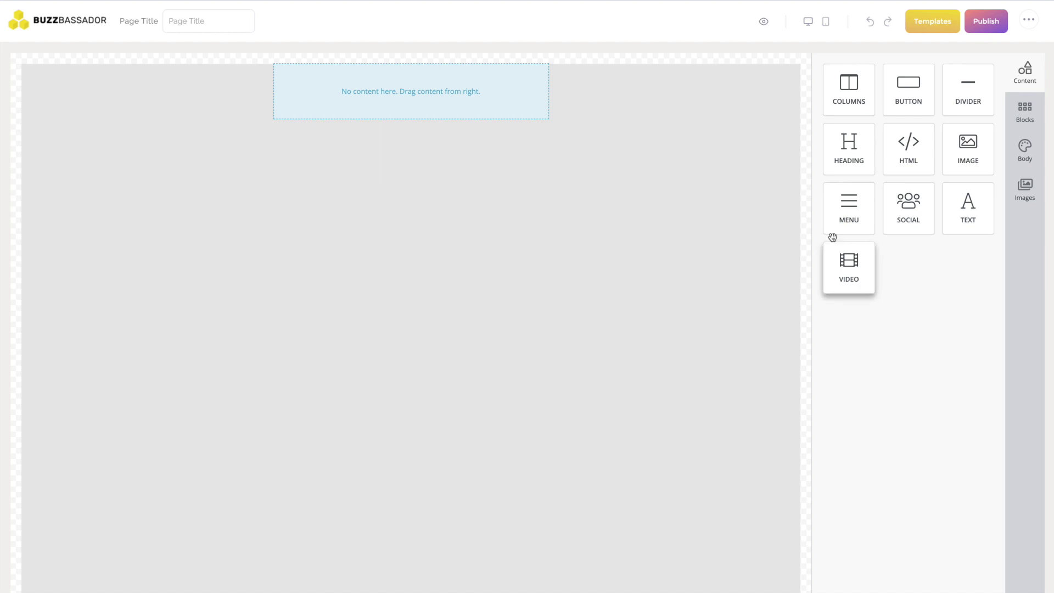
{"action": "left_click", "coordinate": [933, 26]}
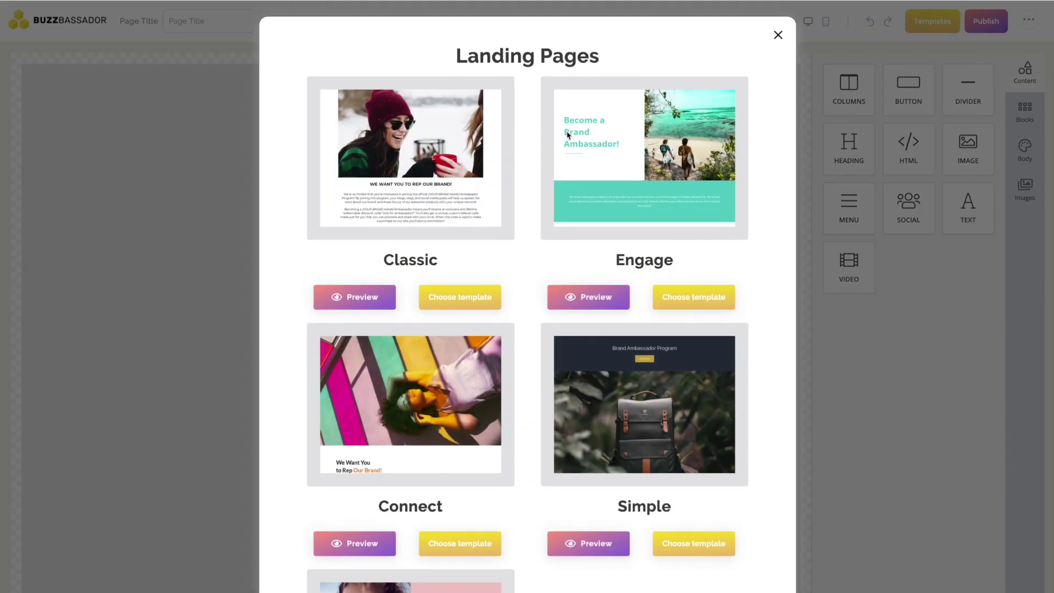
{"action": "scroll", "coordinate": [453, 174], "scroll_direction": "down", "scroll_amount": 1}
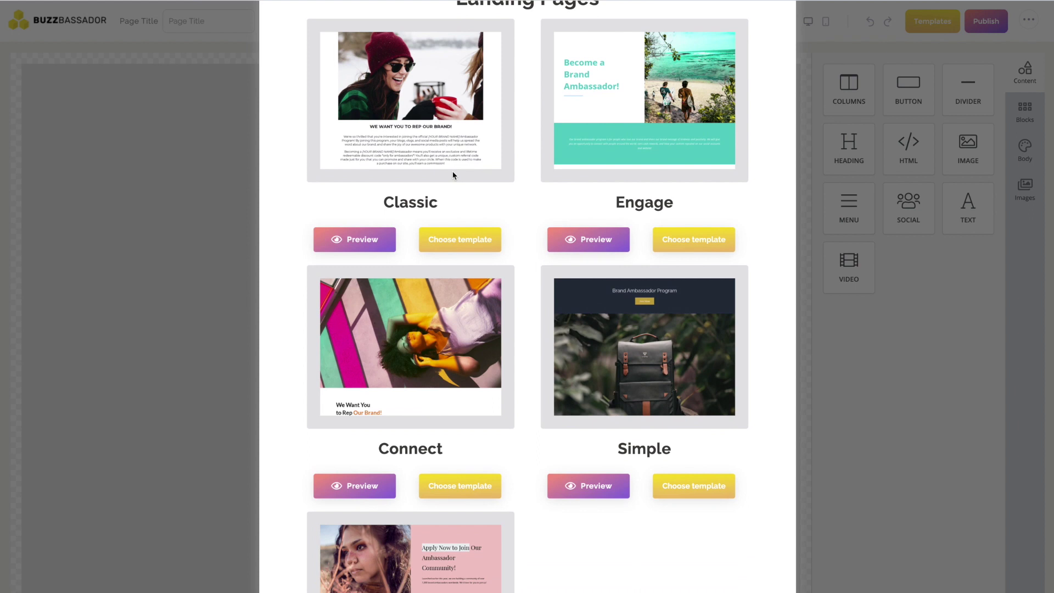
{"action": "scroll", "coordinate": [452, 174], "scroll_direction": "down", "scroll_amount": 2}
{"action": "scroll", "coordinate": [452, 175], "scroll_direction": "up", "scroll_amount": 2}
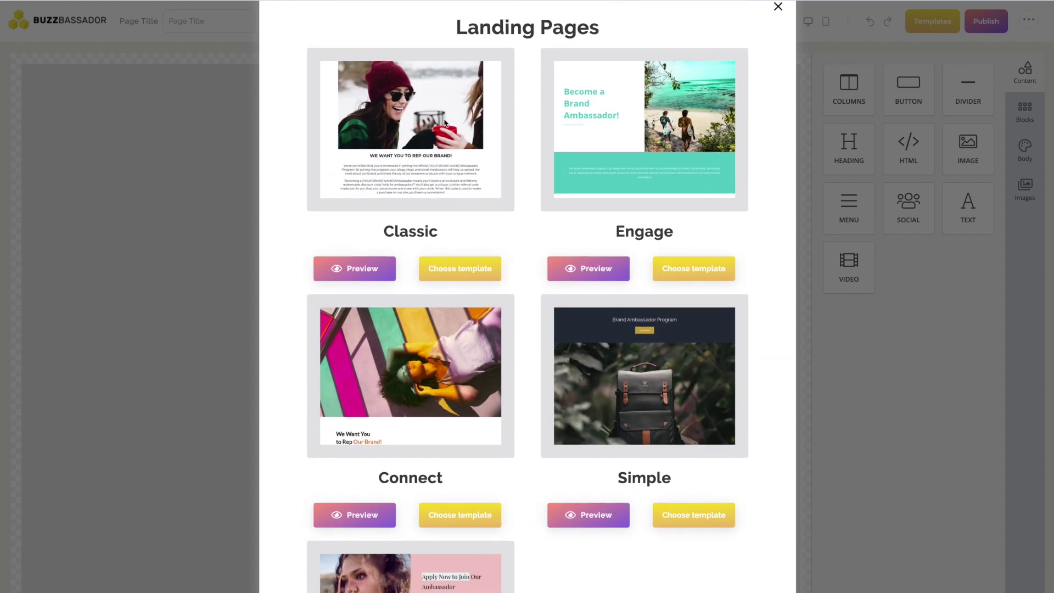
{"action": "scroll", "coordinate": [423, 169], "scroll_direction": "down", "scroll_amount": 1}
{"action": "scroll", "coordinate": [460, 300], "scroll_direction": "down", "scroll_amount": 1}
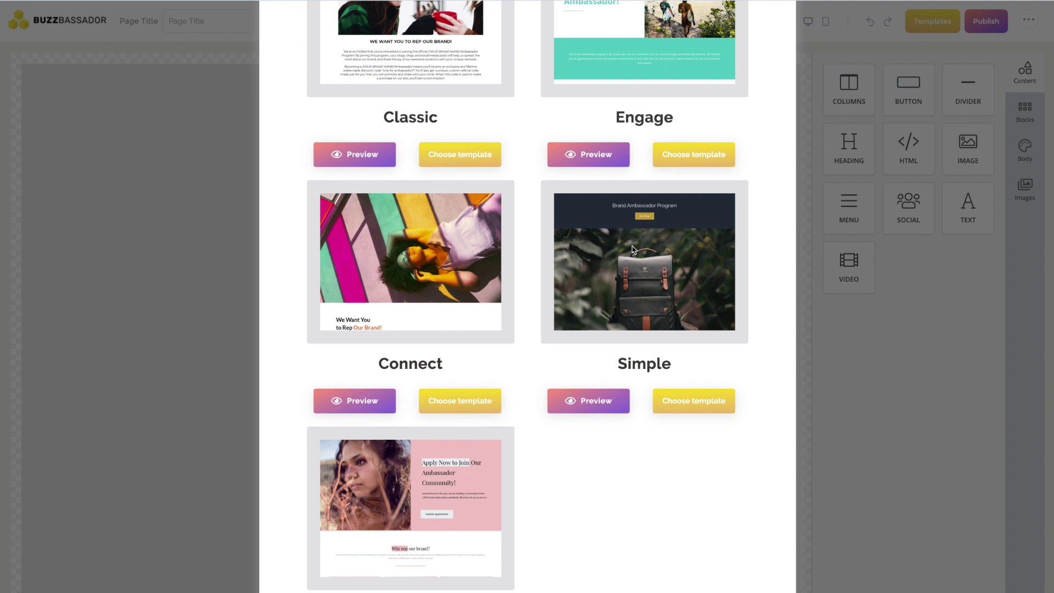
{"action": "scroll", "coordinate": [633, 250], "scroll_direction": "down", "scroll_amount": 2}
{"action": "scroll", "coordinate": [565, 288], "scroll_direction": "up", "scroll_amount": 5}
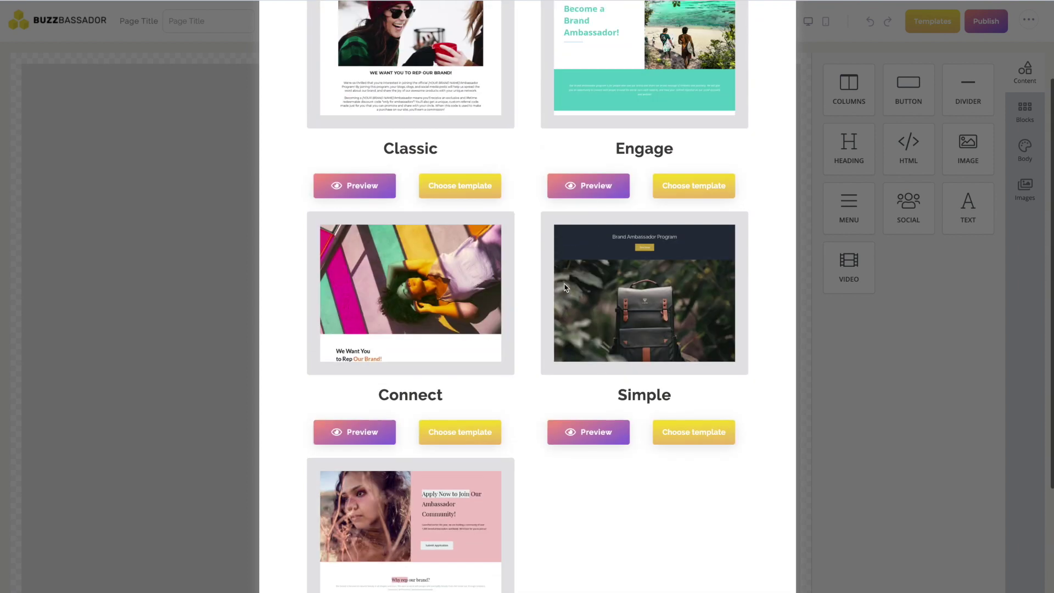
{"action": "scroll", "coordinate": [512, 342], "scroll_direction": "down", "scroll_amount": 3}
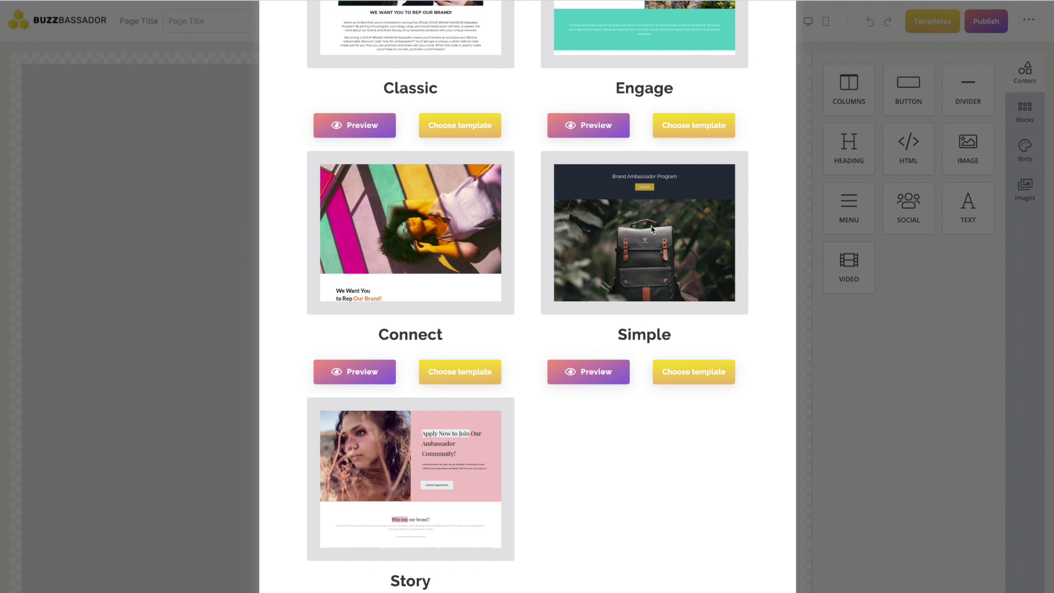
{"action": "scroll", "coordinate": [652, 229], "scroll_direction": "down", "scroll_amount": 1}
{"action": "scroll", "coordinate": [491, 212], "scroll_direction": "up", "scroll_amount": 3}
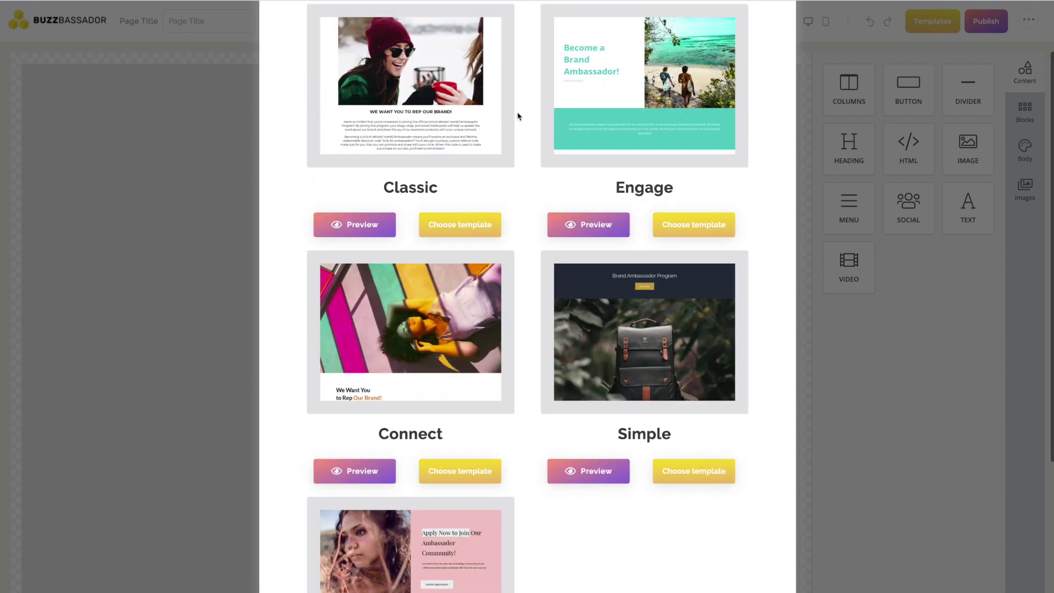
{"action": "scroll", "coordinate": [531, 127], "scroll_direction": "down", "scroll_amount": 1}
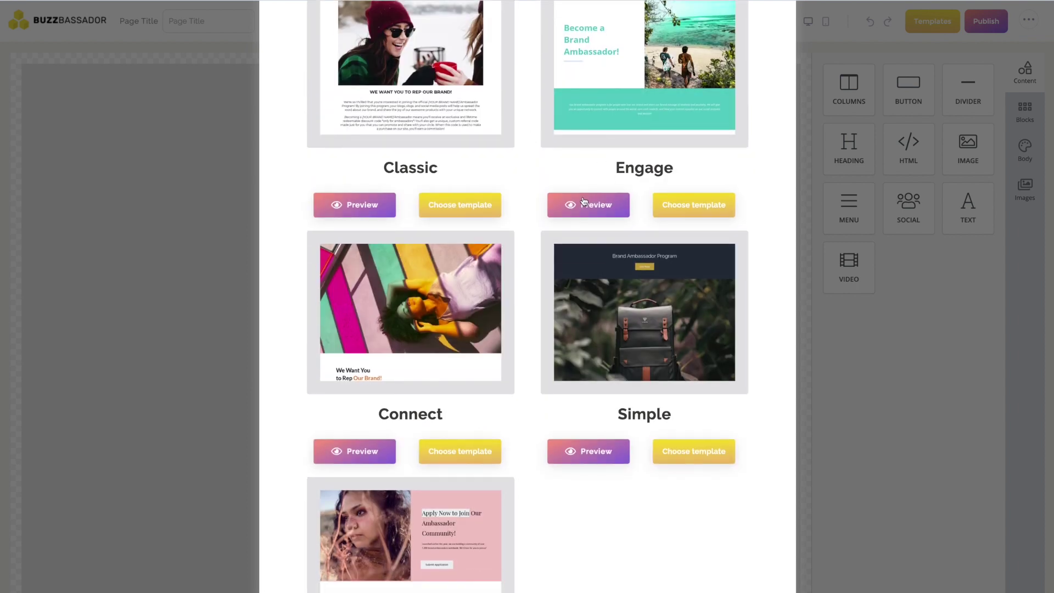
{"action": "left_click", "coordinate": [584, 201]}
{"action": "scroll", "coordinate": [584, 201], "scroll_direction": "down", "scroll_amount": 10}
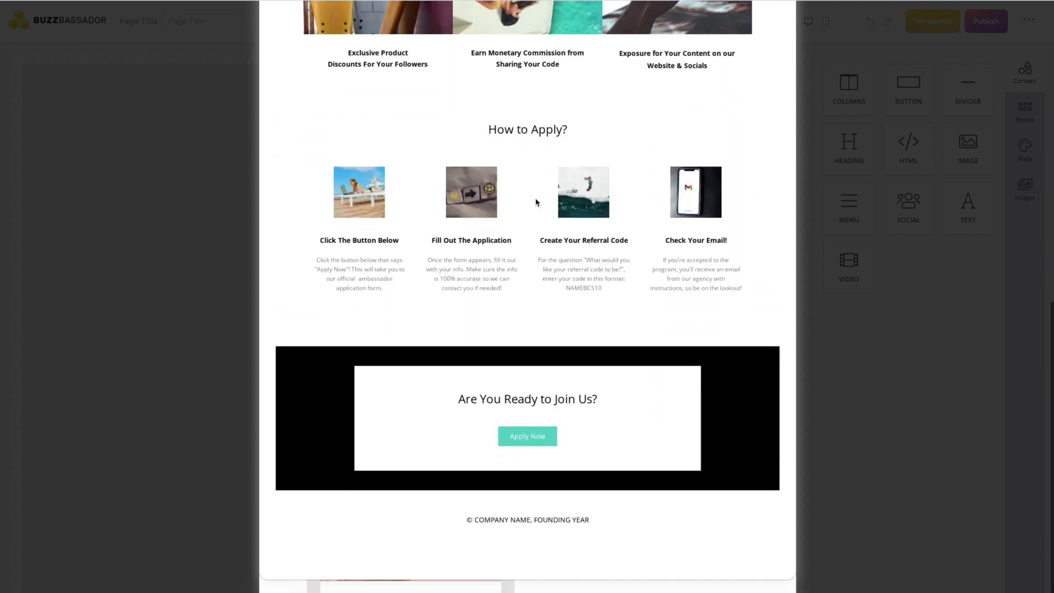
{"action": "scroll", "coordinate": [535, 202], "scroll_direction": "up", "scroll_amount": 10}
{"action": "left_click", "coordinate": [778, 34]}
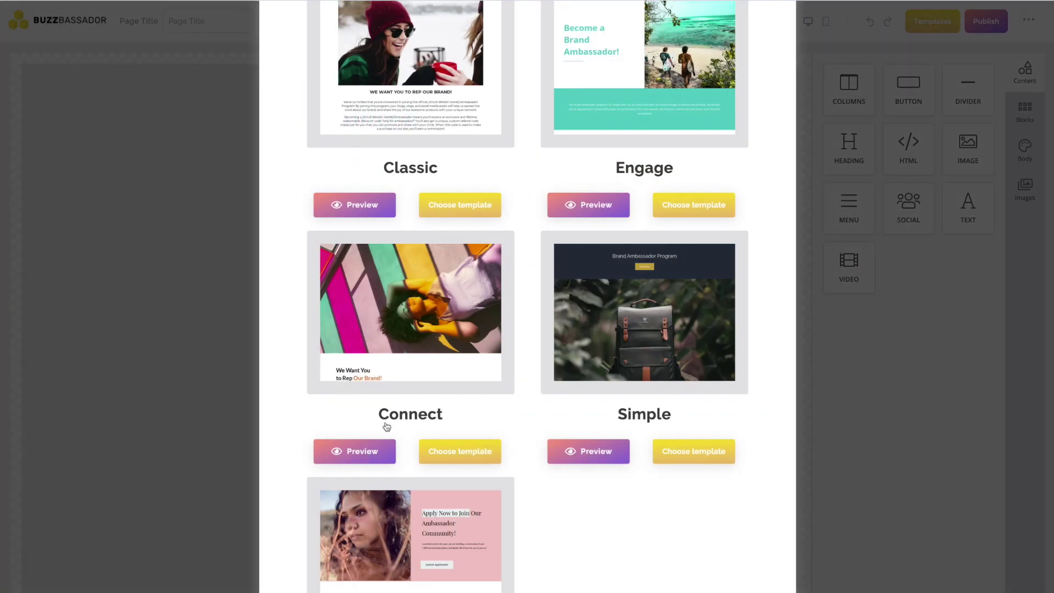
{"action": "left_click", "coordinate": [373, 450]}
{"action": "scroll", "coordinate": [637, 181], "scroll_direction": "down", "scroll_amount": 10}
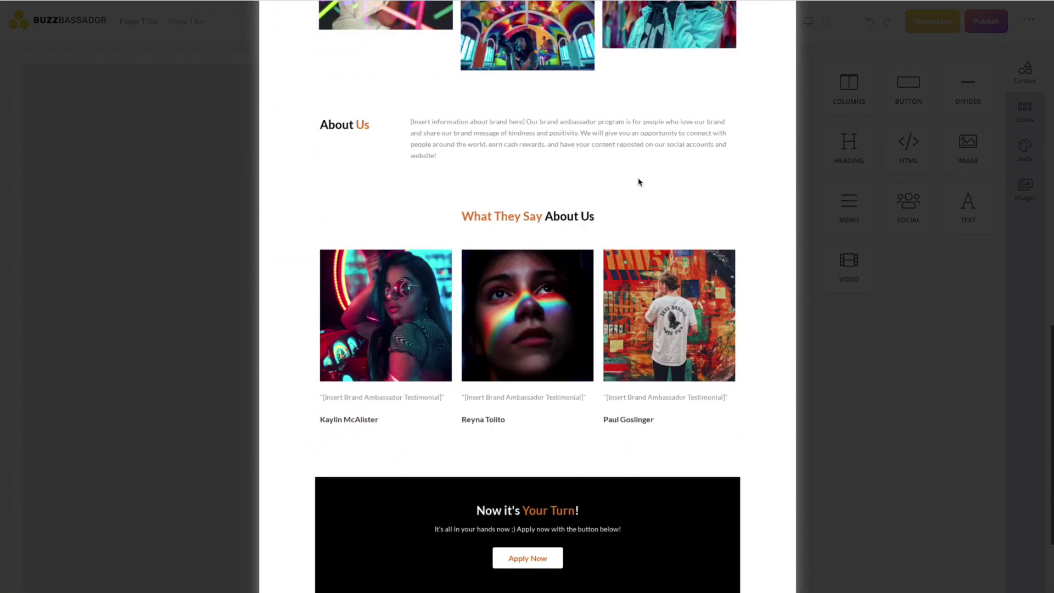
{"action": "scroll", "coordinate": [637, 180], "scroll_direction": "up", "scroll_amount": 10}
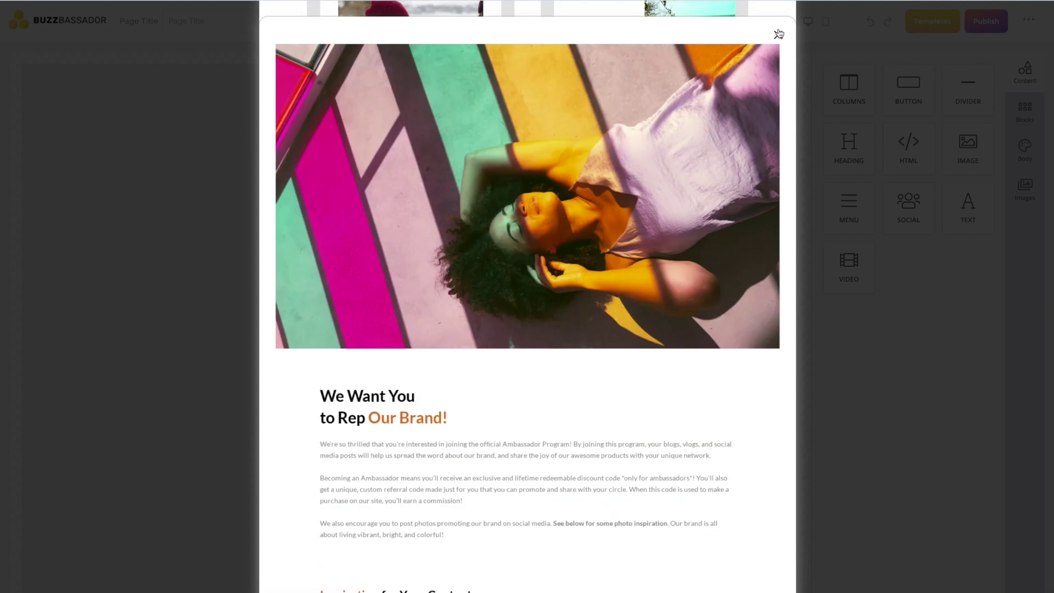
{"action": "left_click", "coordinate": [778, 33]}
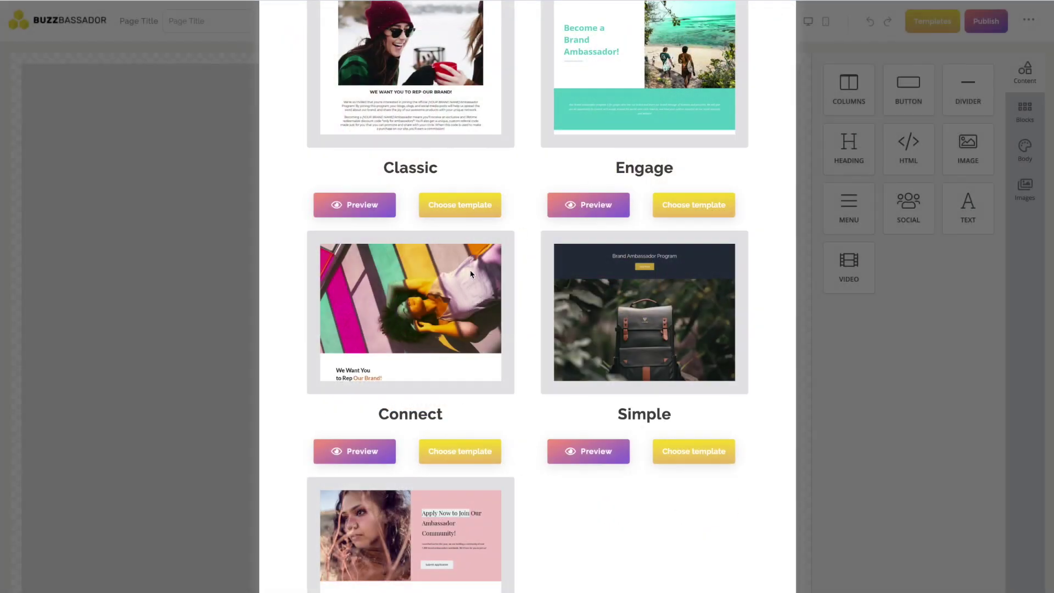
{"action": "scroll", "coordinate": [473, 276], "scroll_direction": "down", "scroll_amount": 3}
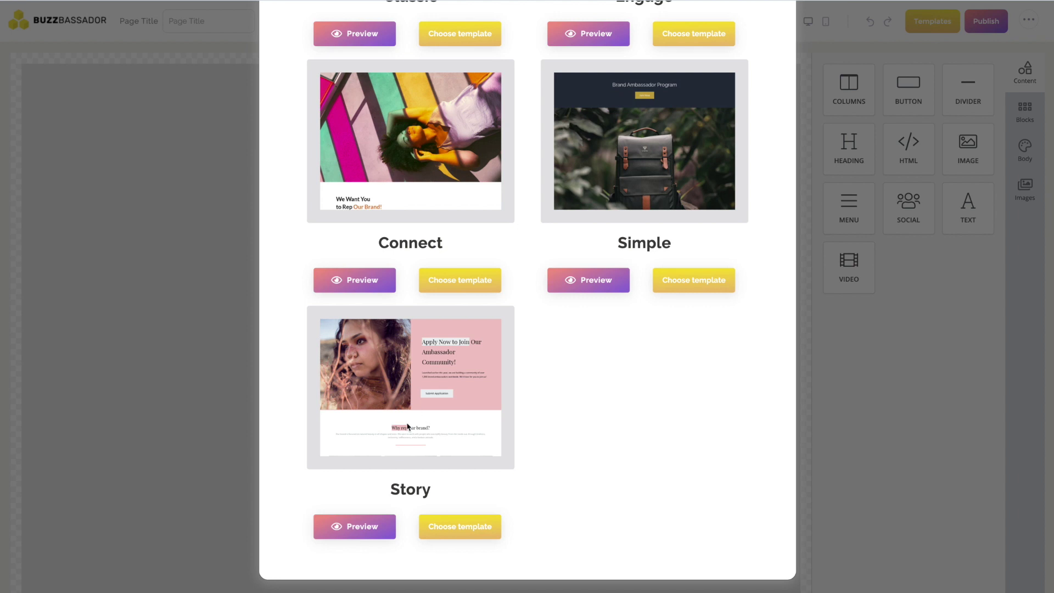
{"action": "left_click", "coordinate": [369, 524]}
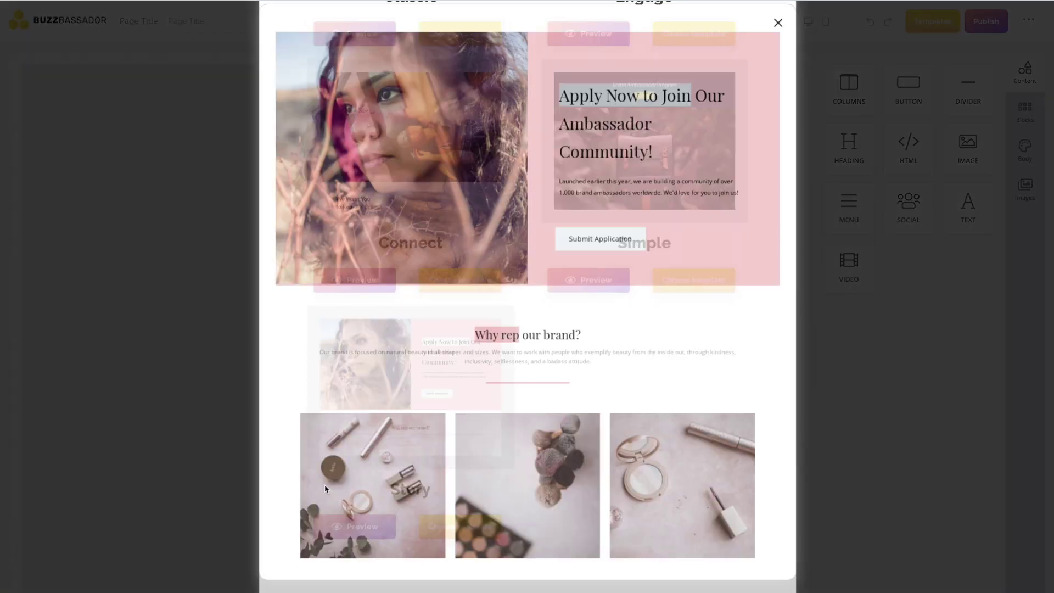
{"action": "scroll", "coordinate": [546, 274], "scroll_direction": "down", "scroll_amount": 2}
{"action": "scroll", "coordinate": [505, 294], "scroll_direction": "up", "scroll_amount": 2}
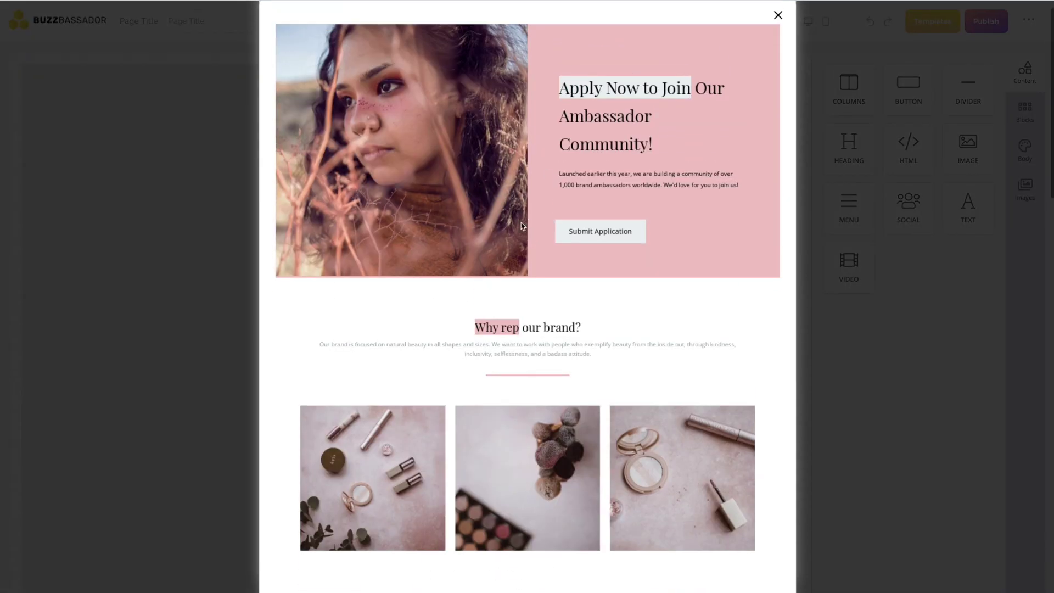
{"action": "scroll", "coordinate": [466, 335], "scroll_direction": "down", "scroll_amount": 3}
{"action": "scroll", "coordinate": [468, 356], "scroll_direction": "down", "scroll_amount": 7}
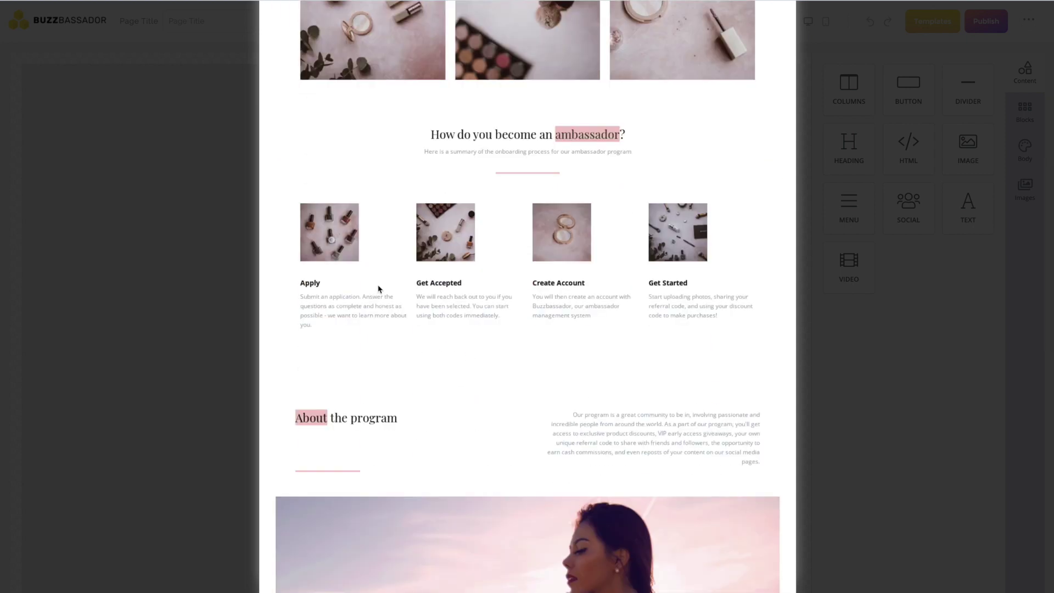
{"action": "scroll", "coordinate": [491, 200], "scroll_direction": "down", "scroll_amount": 2}
{"action": "scroll", "coordinate": [404, 271], "scroll_direction": "down", "scroll_amount": 5}
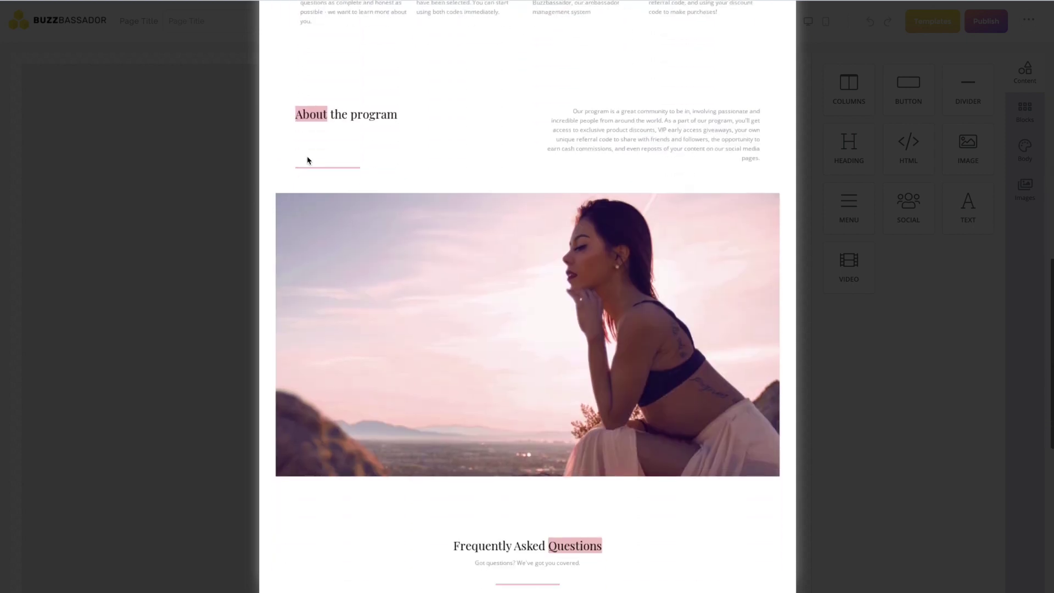
{"action": "scroll", "coordinate": [612, 162], "scroll_direction": "down", "scroll_amount": 5}
{"action": "scroll", "coordinate": [506, 302], "scroll_direction": "down", "scroll_amount": 4}
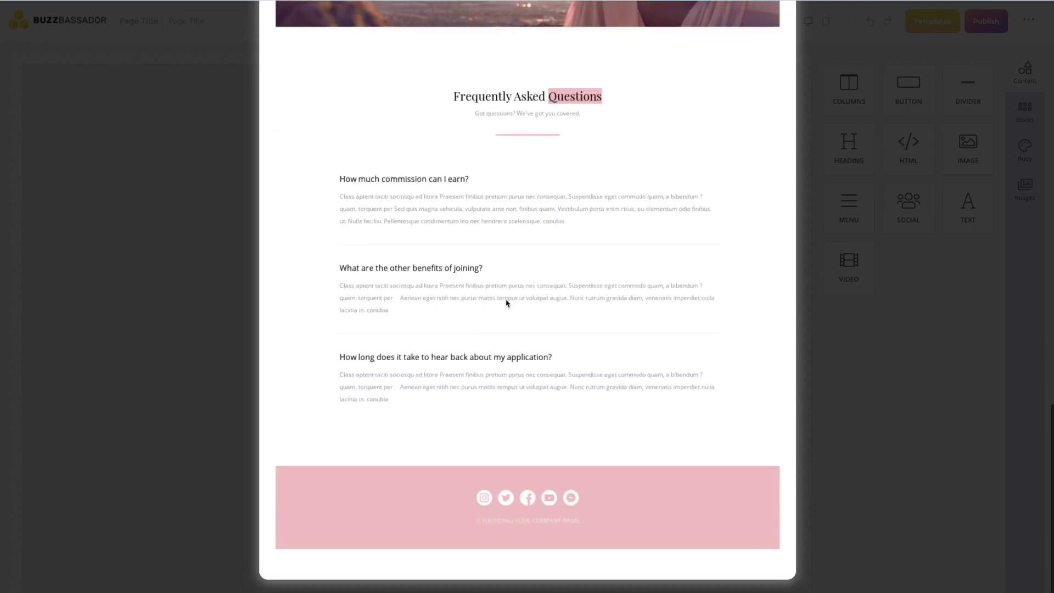
{"action": "scroll", "coordinate": [508, 261], "scroll_direction": "up", "scroll_amount": 15}
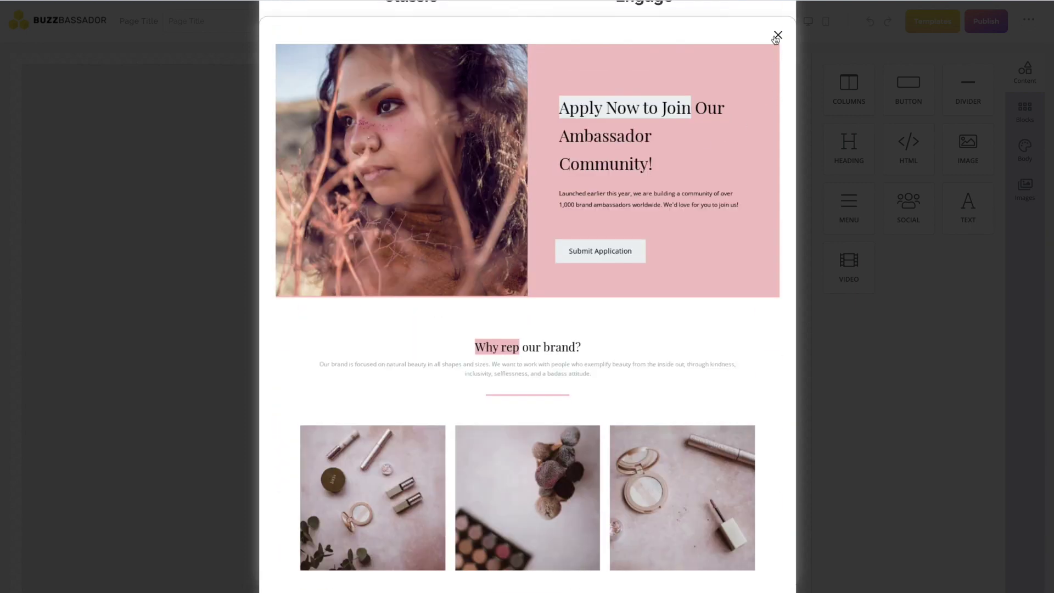
{"action": "left_click", "coordinate": [777, 36]}
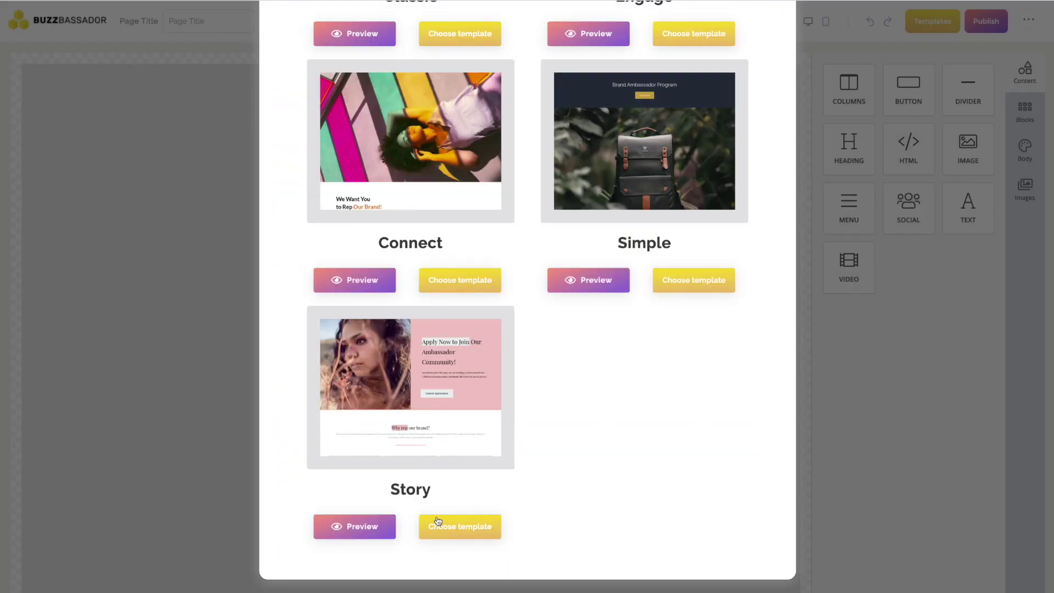
Apply the Story template to the new page, confirming the overwrite
{"action": "left_click", "coordinate": [460, 532]}
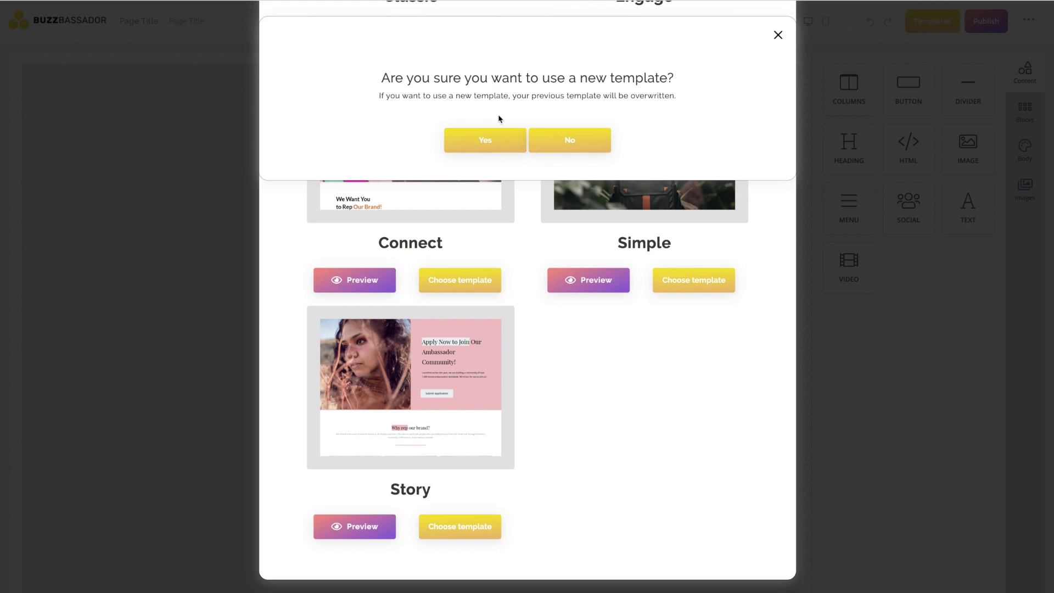
{"action": "left_click", "coordinate": [485, 141]}
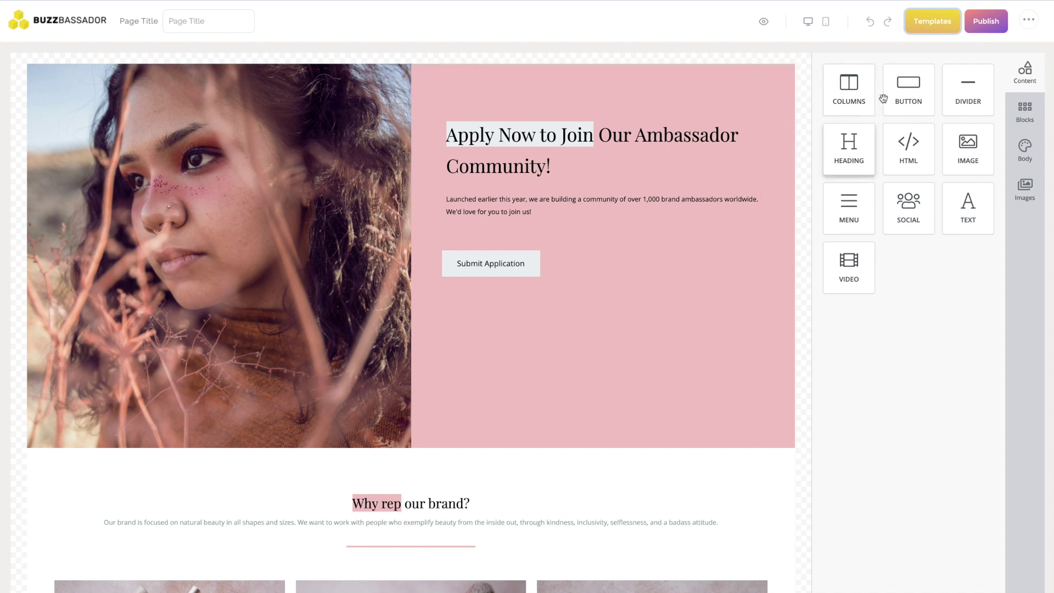
{"action": "scroll", "coordinate": [651, 262], "scroll_direction": "down", "scroll_amount": 15}
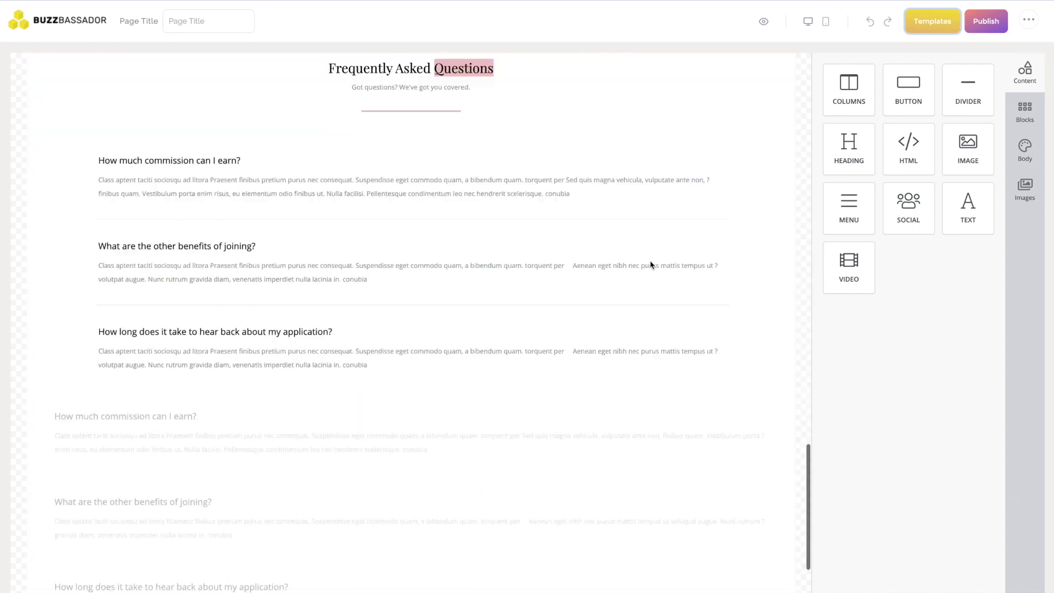
{"action": "scroll", "coordinate": [653, 263], "scroll_direction": "down", "scroll_amount": 3}
{"action": "scroll", "coordinate": [653, 263], "scroll_direction": "up", "scroll_amount": 6}
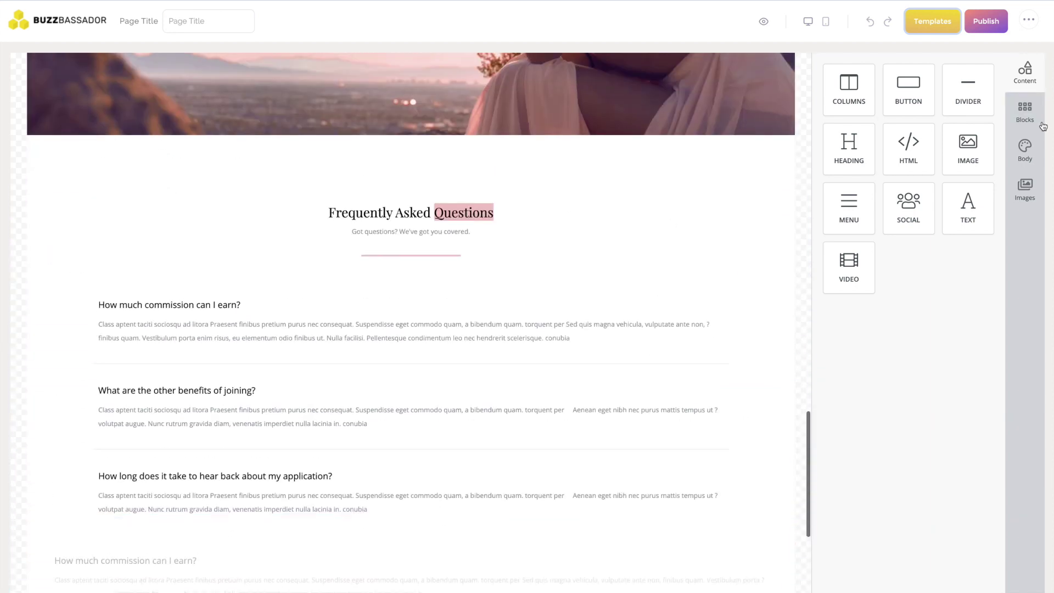
{"action": "left_click_drag", "start_coordinate": [969, 146], "coordinate": [429, 184]}
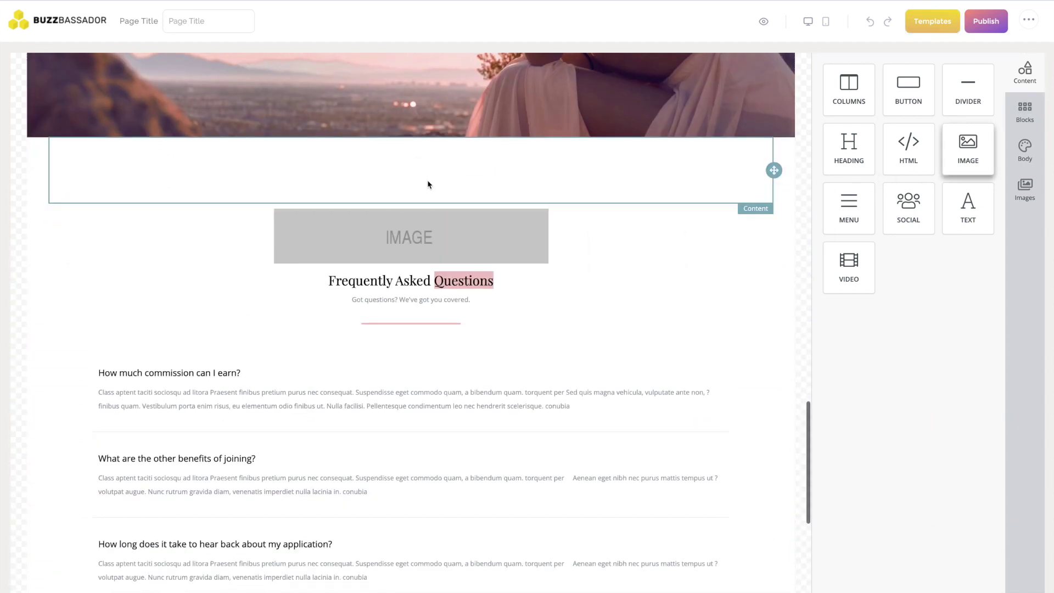
{"action": "left_click", "coordinate": [448, 227]}
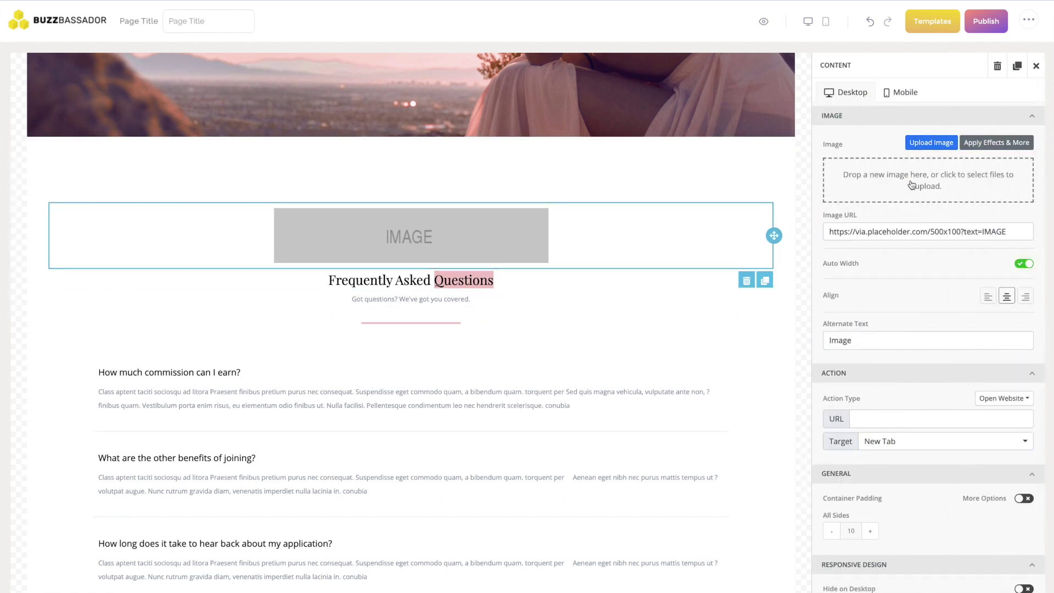
{"action": "left_click", "coordinate": [1035, 65]}
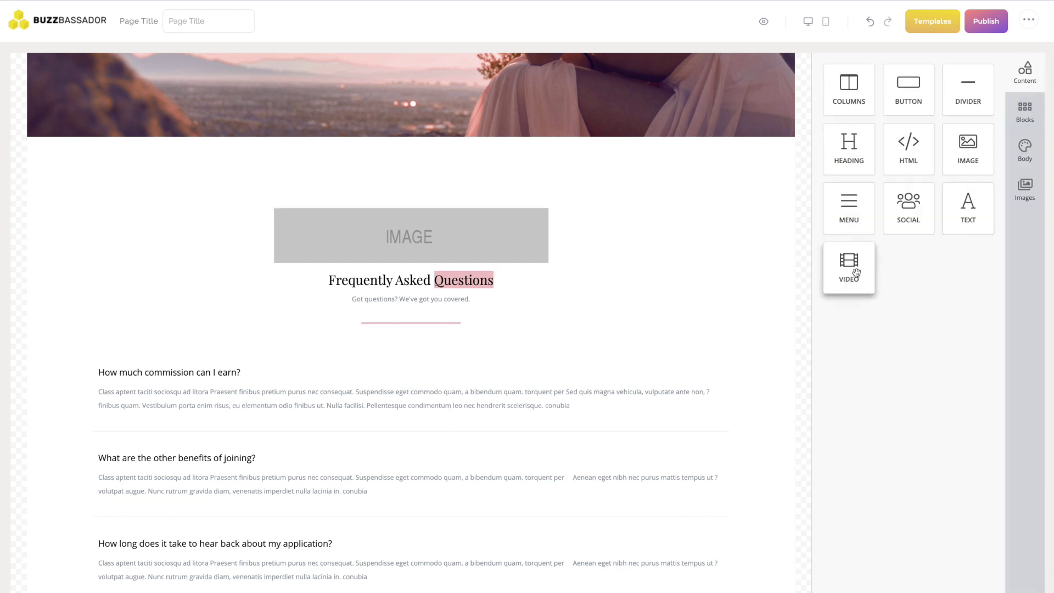
{"action": "left_click", "coordinate": [557, 251]}
{"action": "left_click", "coordinate": [746, 280]}
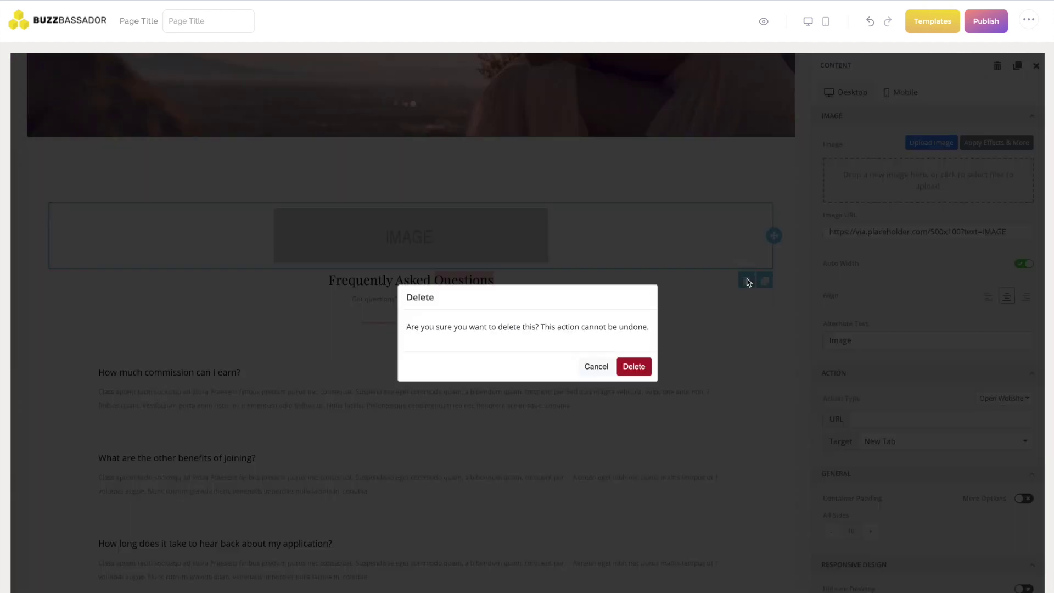
{"action": "left_click", "coordinate": [641, 364]}
In the hero paragraph, replace 'earlier this year' with '2 years ago'
{"action": "scroll", "coordinate": [607, 223], "scroll_direction": "up", "scroll_amount": 15}
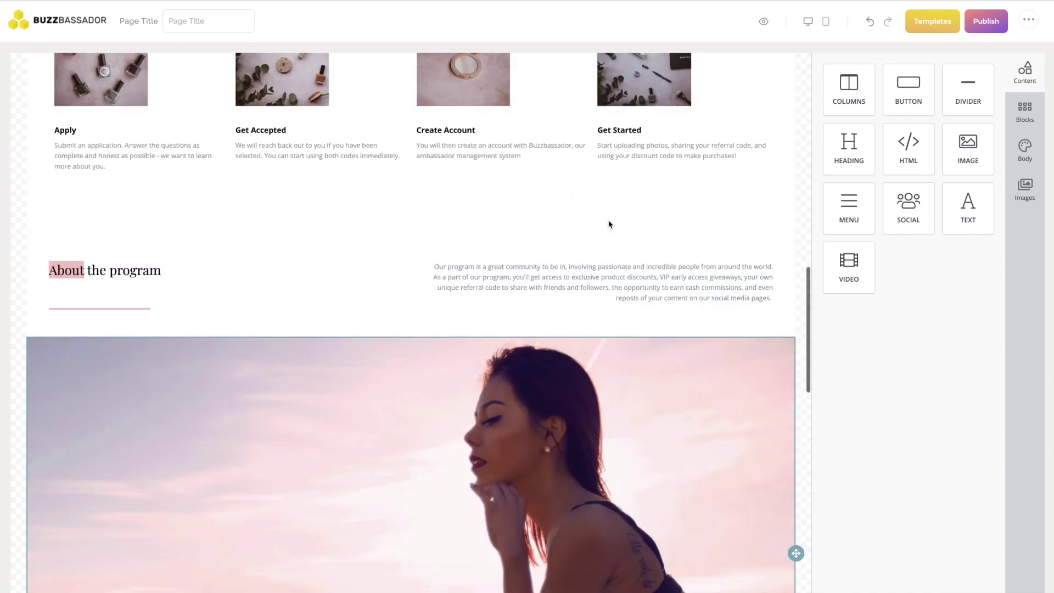
{"action": "scroll", "coordinate": [609, 223], "scroll_direction": "up", "scroll_amount": 3}
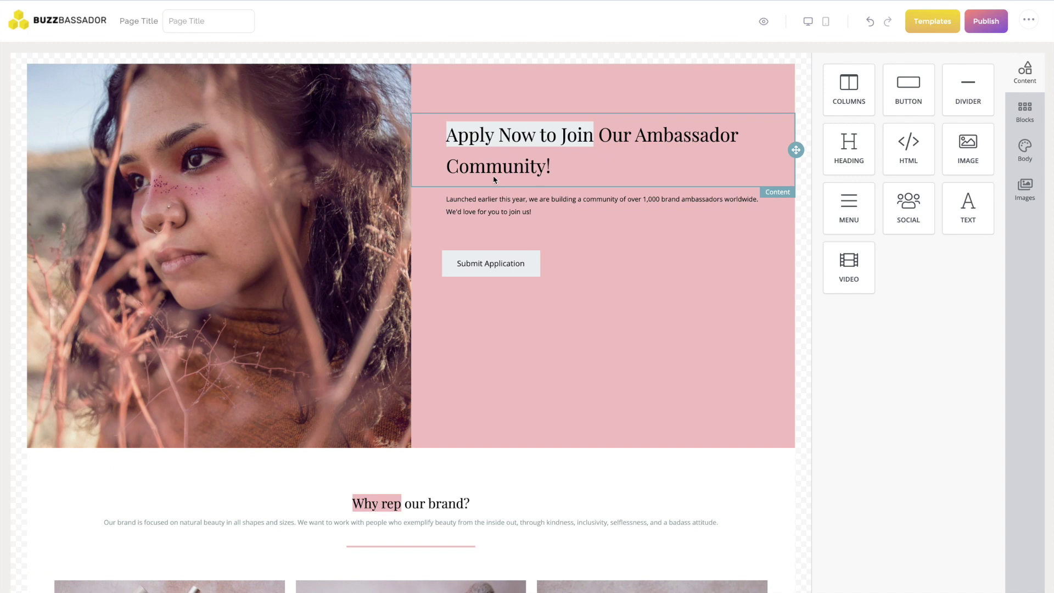
{"action": "left_click", "coordinate": [509, 169]}
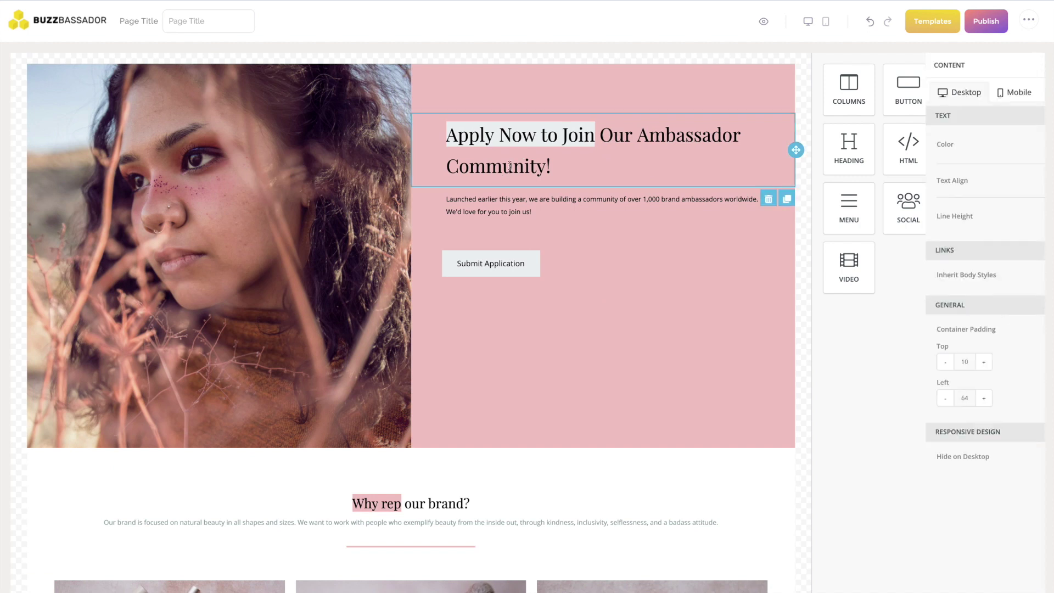
{"action": "triple_click", "coordinate": [568, 164]}
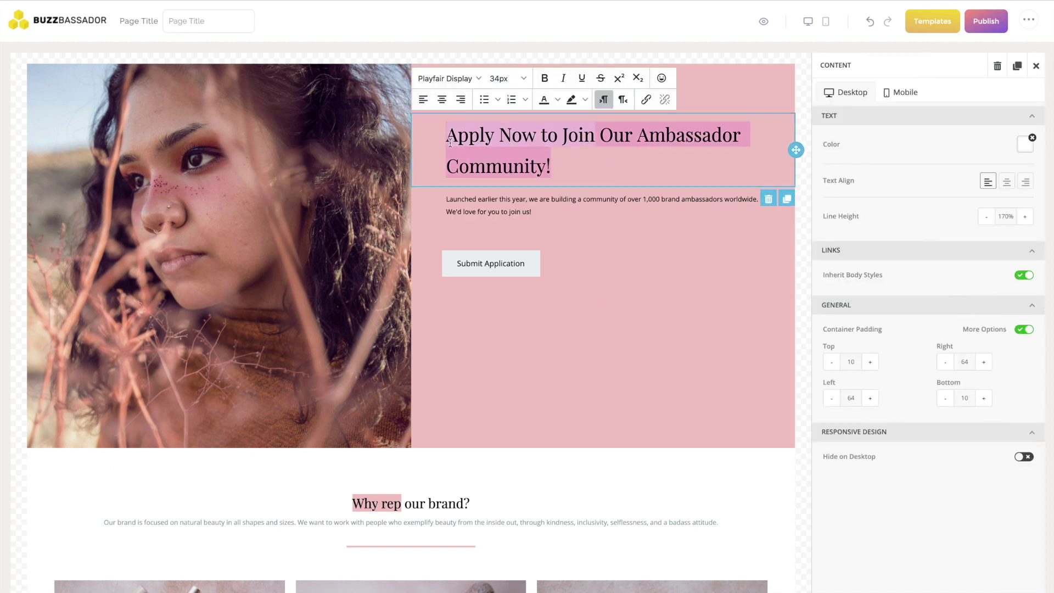
{"action": "left_click", "coordinate": [535, 212]}
{"action": "left_click", "coordinate": [447, 199]}
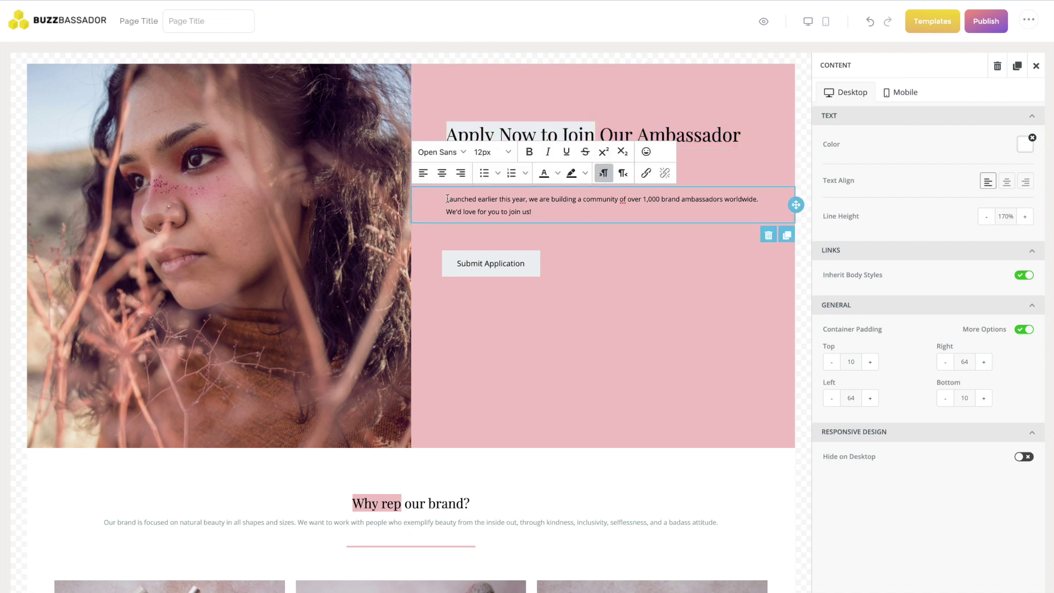
{"action": "left_click_drag", "start_coordinate": [447, 199], "coordinate": [524, 200]}
{"action": "left_click", "coordinate": [524, 200]}
{"action": "left_click_drag", "start_coordinate": [525, 198], "coordinate": [474, 200]}
{"action": "type", "text": "2 years ago"}
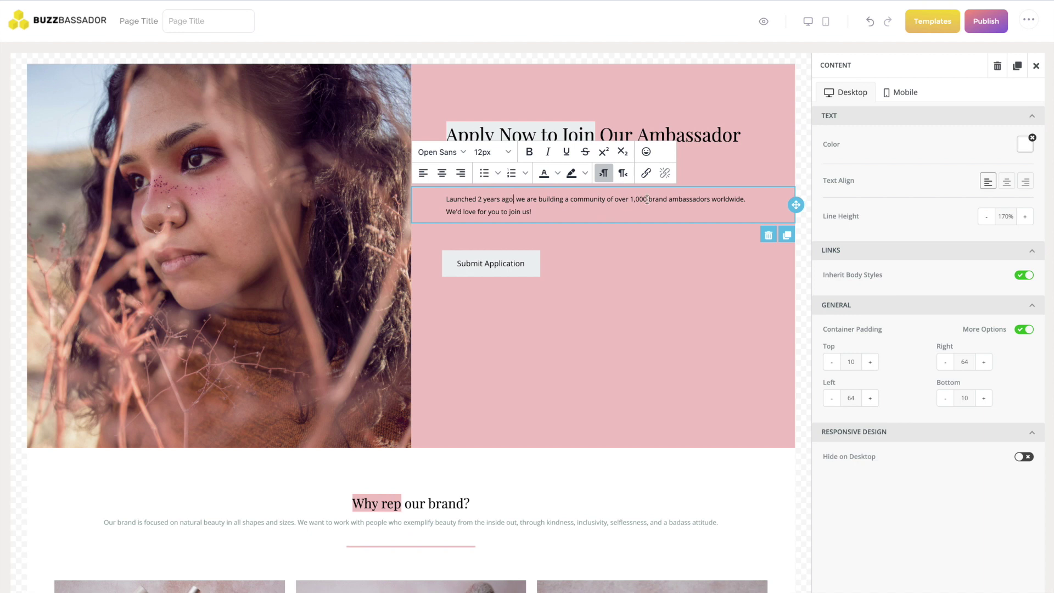
Change the ambassador count from 1,000 to 300 and select the hero row
{"action": "left_click_drag", "start_coordinate": [646, 199], "coordinate": [631, 199]}
{"action": "type", "text": "1000"}
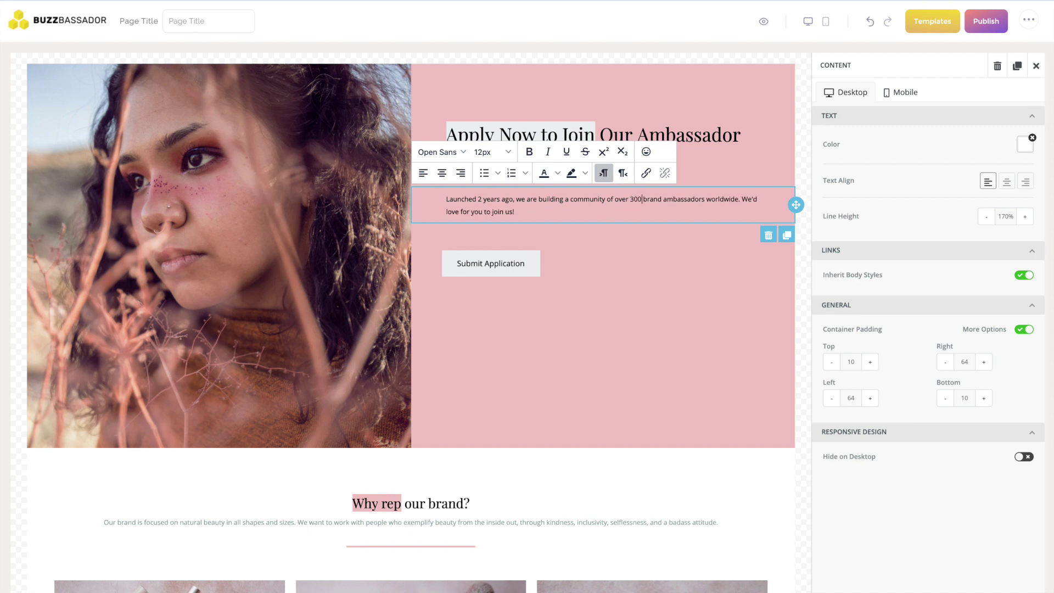
{"action": "left_click", "coordinate": [648, 237]}
{"action": "left_click", "coordinate": [687, 165]}
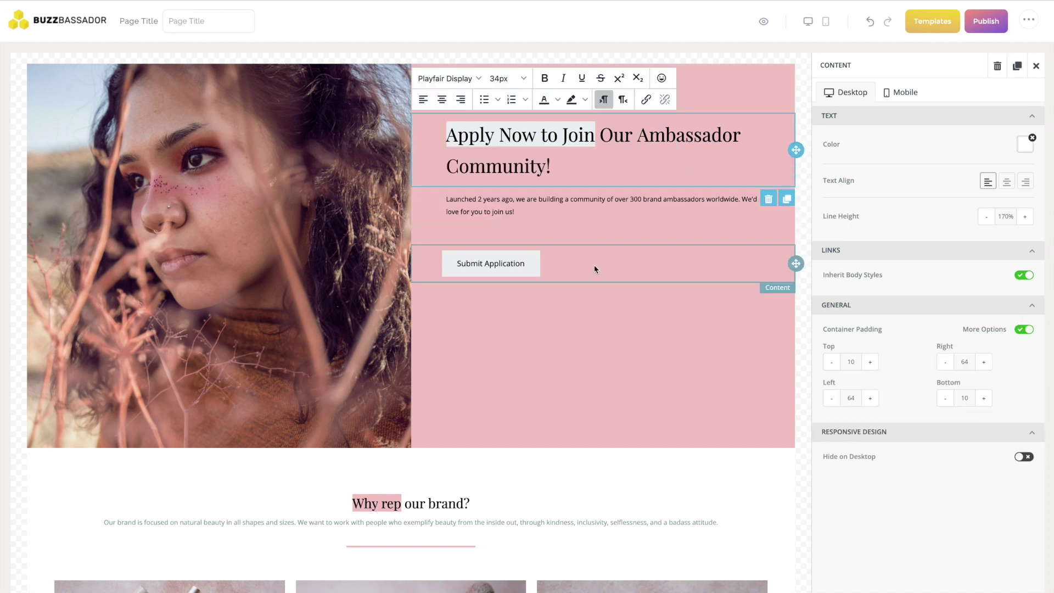
{"action": "left_click", "coordinate": [807, 88]}
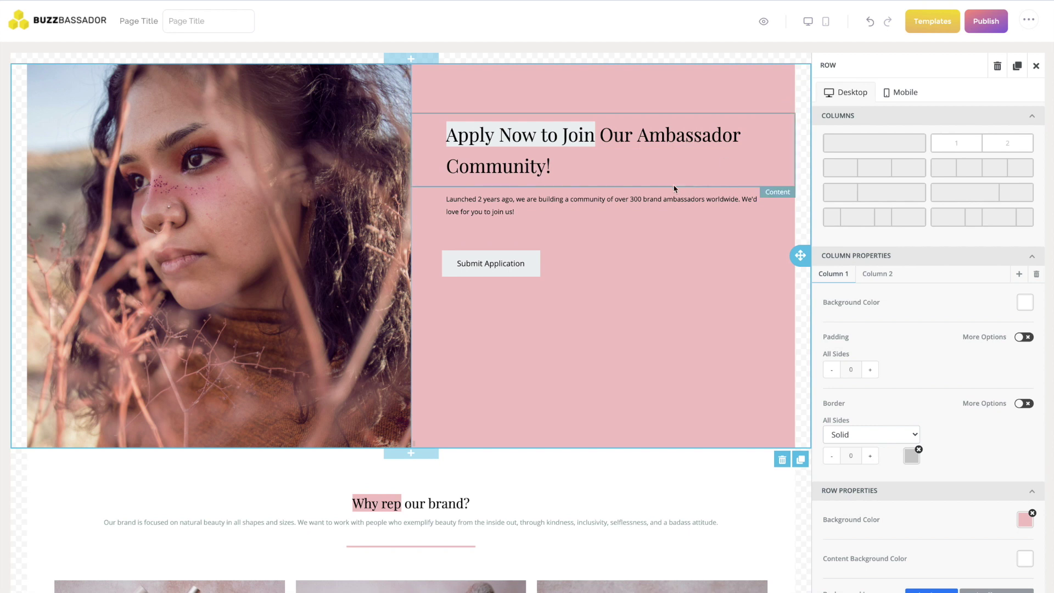
Set the hero row background to the light-blue preset after trying black and light grey
{"action": "scroll", "coordinate": [915, 319], "scroll_direction": "down", "scroll_amount": 2}
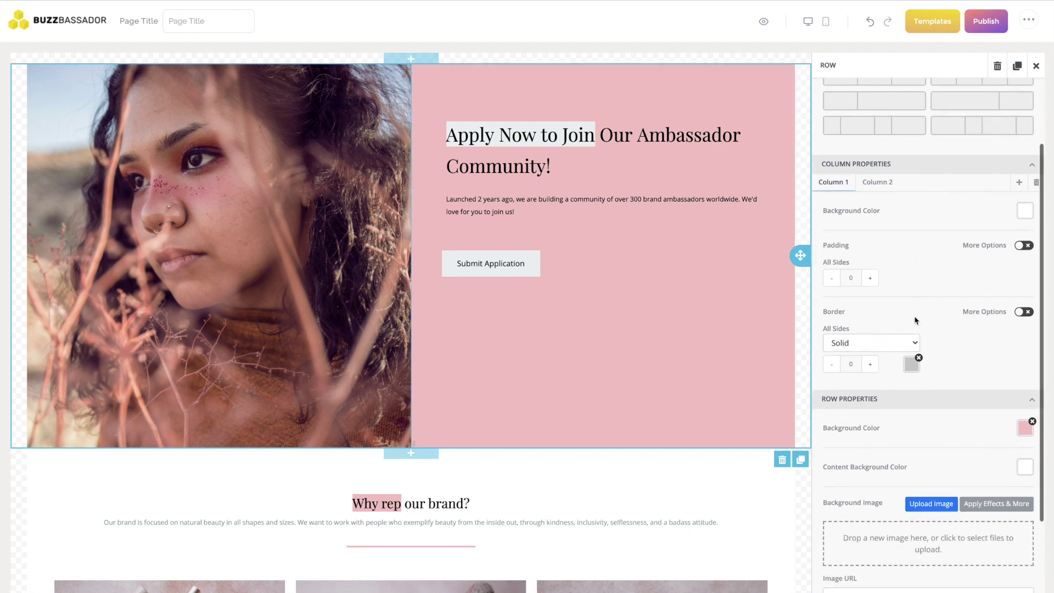
{"action": "left_click", "coordinate": [1023, 427]}
{"action": "left_click", "coordinate": [957, 559]}
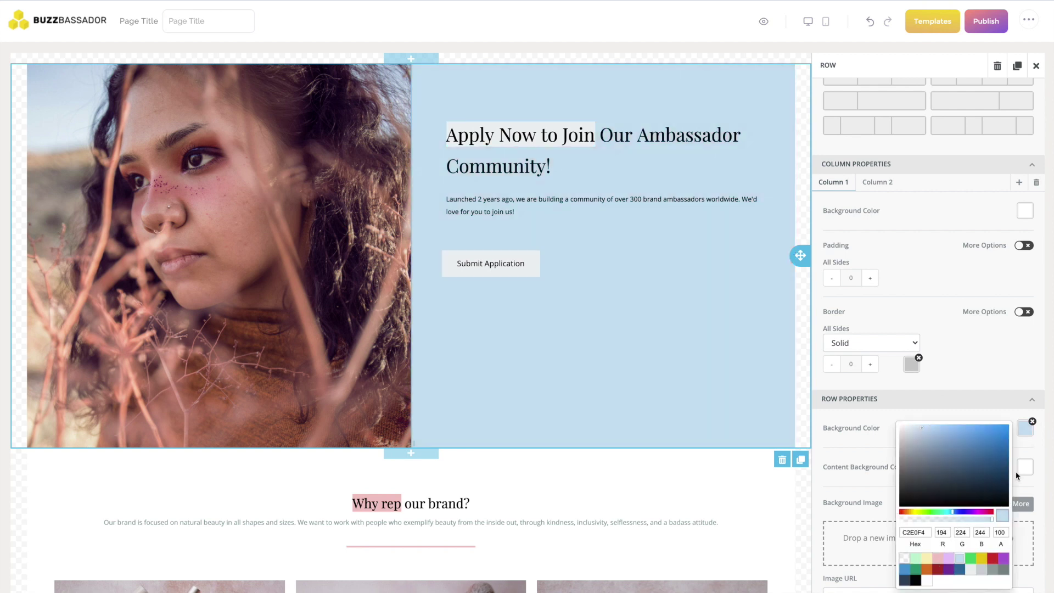
{"action": "left_click", "coordinate": [913, 581]}
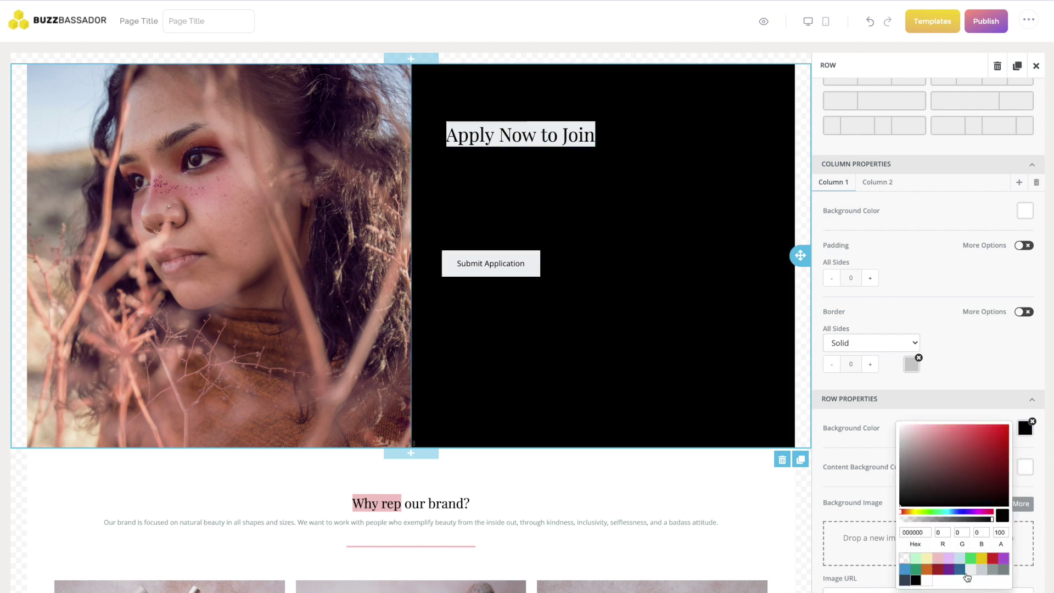
{"action": "left_click", "coordinate": [970, 569]}
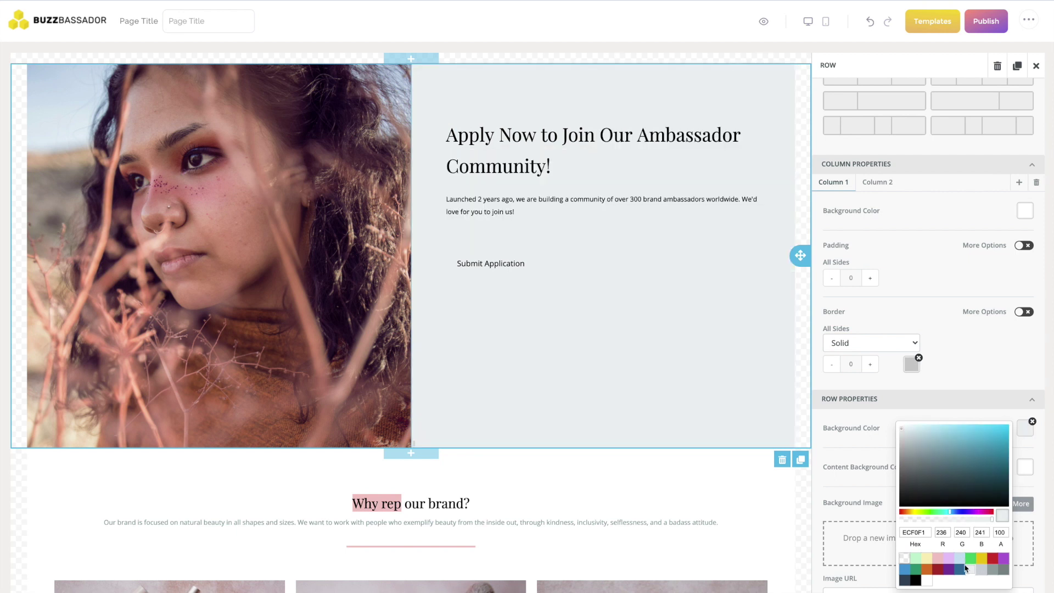
{"action": "left_click", "coordinate": [958, 559]}
{"action": "left_click", "coordinate": [955, 375]}
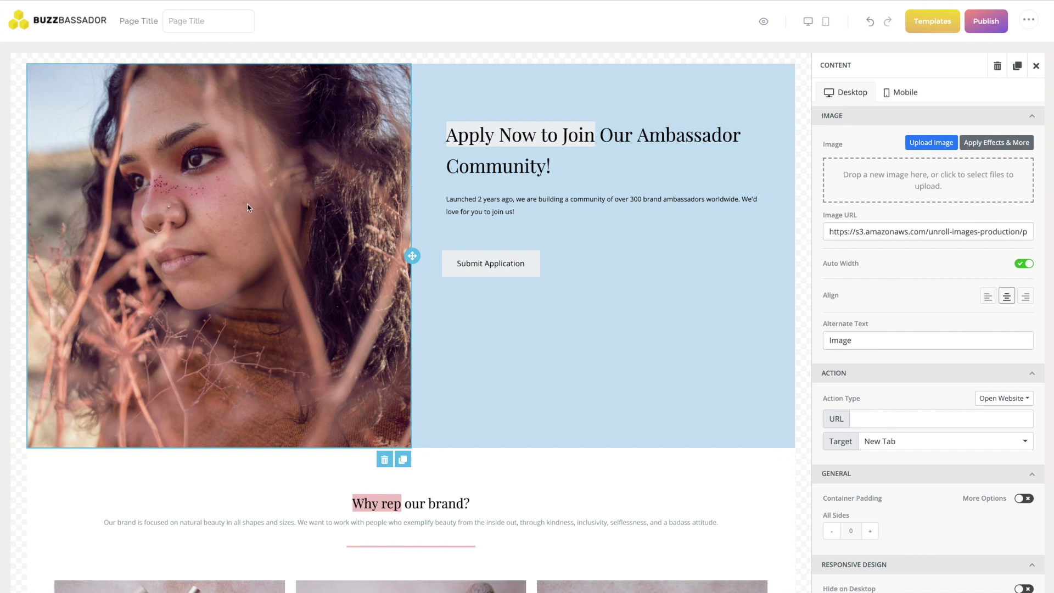
Replace the hero portrait with the Pixabay sparkler photo found by searching 'bl'
{"action": "left_click", "coordinate": [1036, 66]}
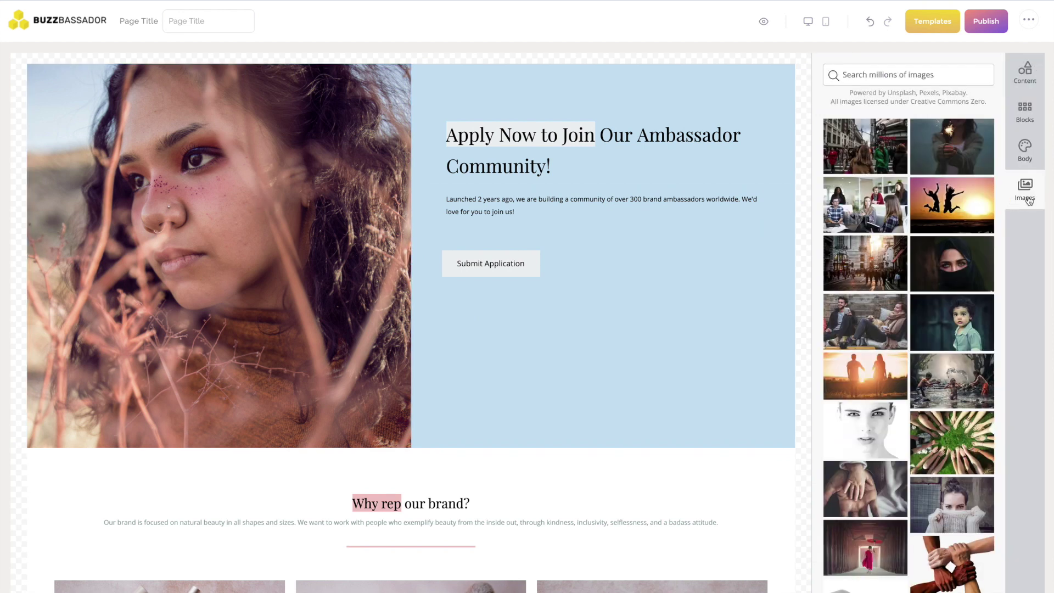
{"action": "left_click", "coordinate": [906, 77]}
{"action": "type", "text": "blue"}
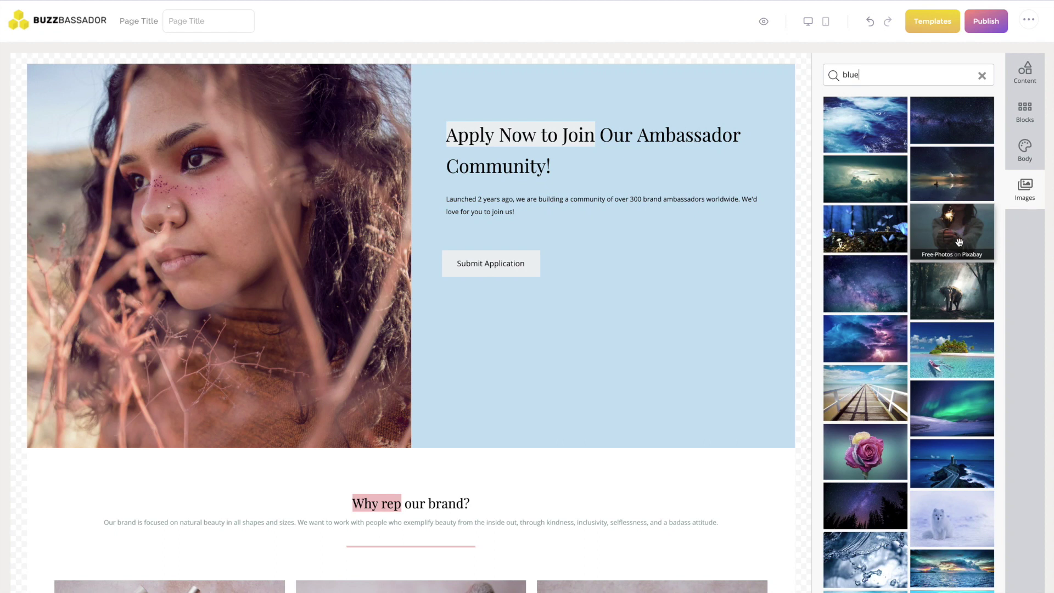
{"action": "left_click_drag", "start_coordinate": [969, 231], "coordinate": [307, 230]}
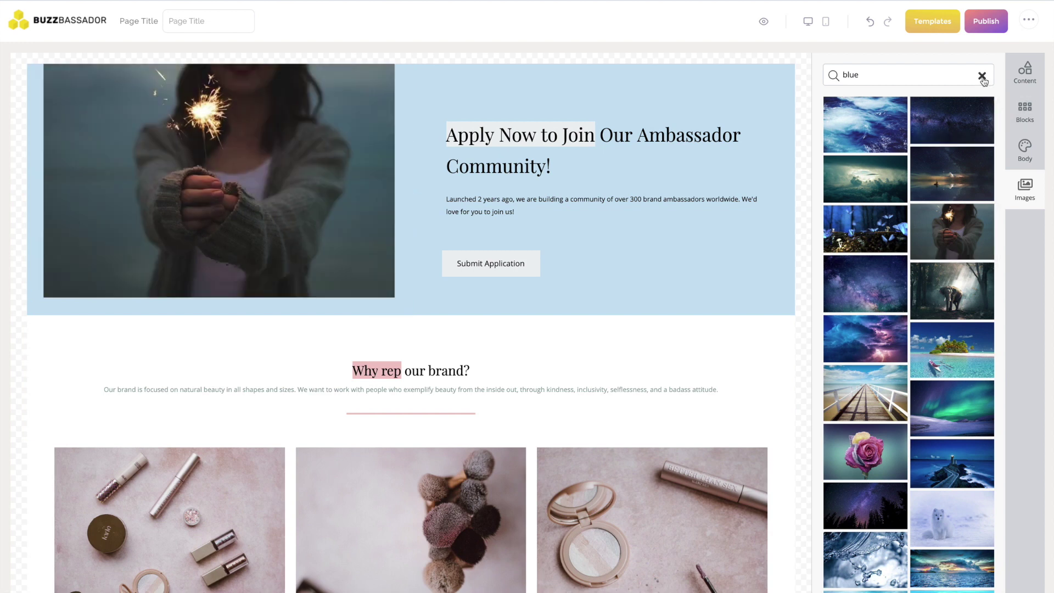
{"action": "left_click", "coordinate": [981, 75]}
{"action": "left_click", "coordinate": [312, 172]}
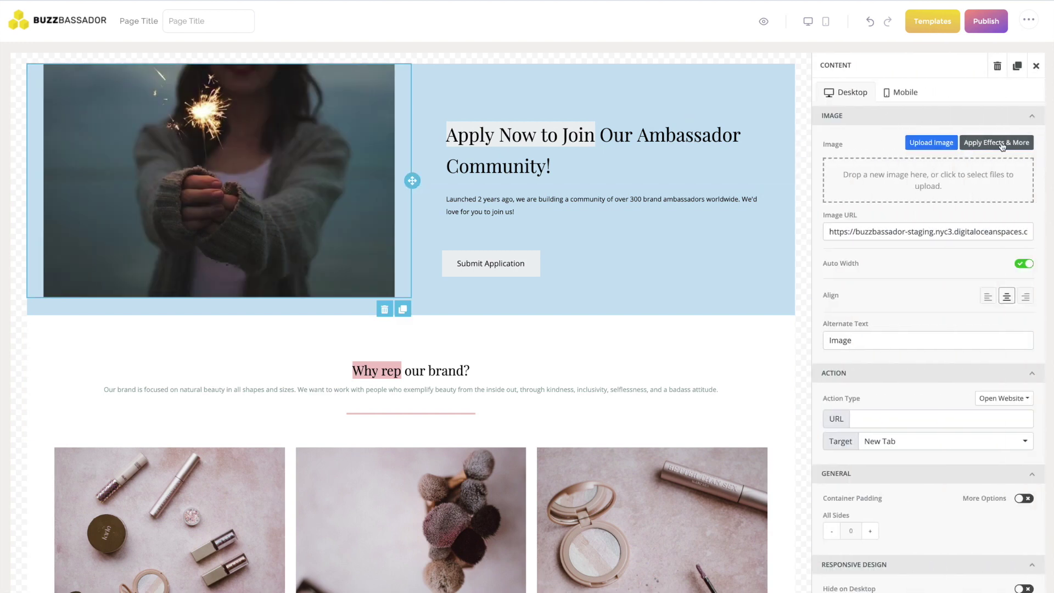
{"action": "left_click", "coordinate": [1002, 144]}
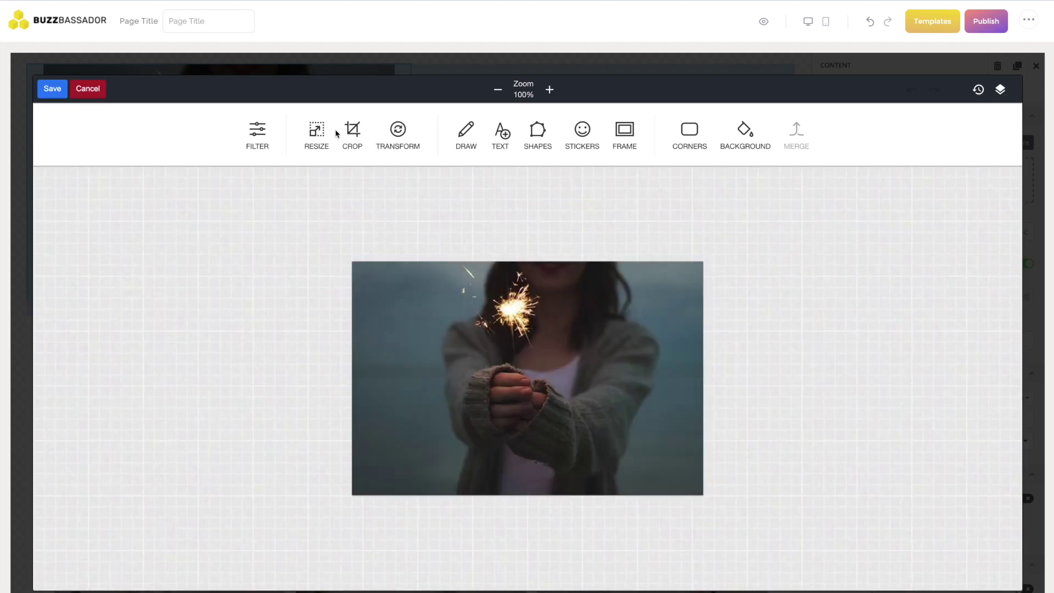
Crop the sparkler photo's left side, save it, and set width to 100% with Auto Width off
{"action": "left_click", "coordinate": [352, 131]}
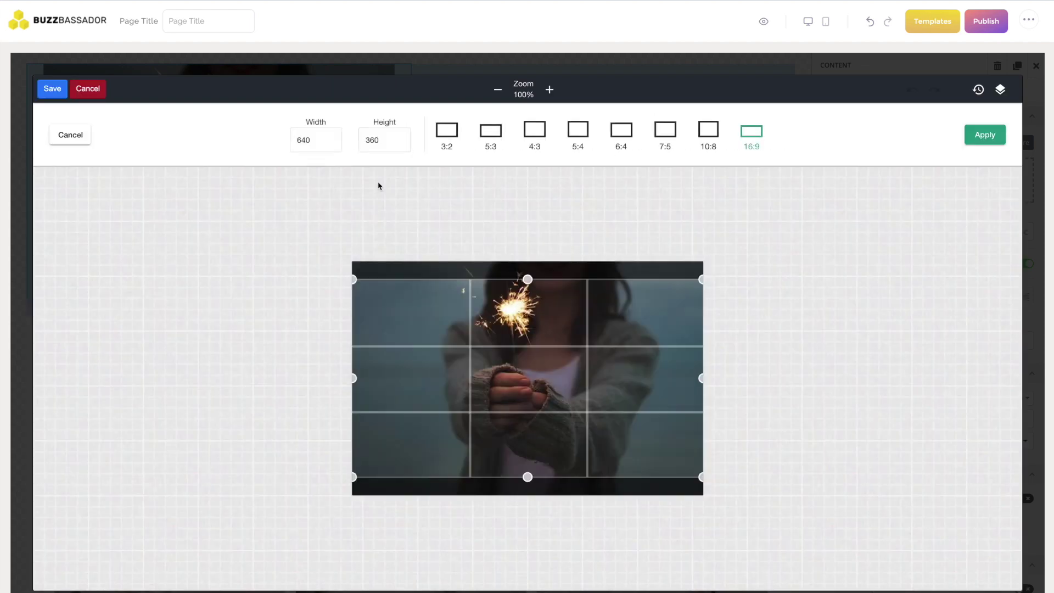
{"action": "left_click_drag", "start_coordinate": [352, 378], "coordinate": [468, 362]}
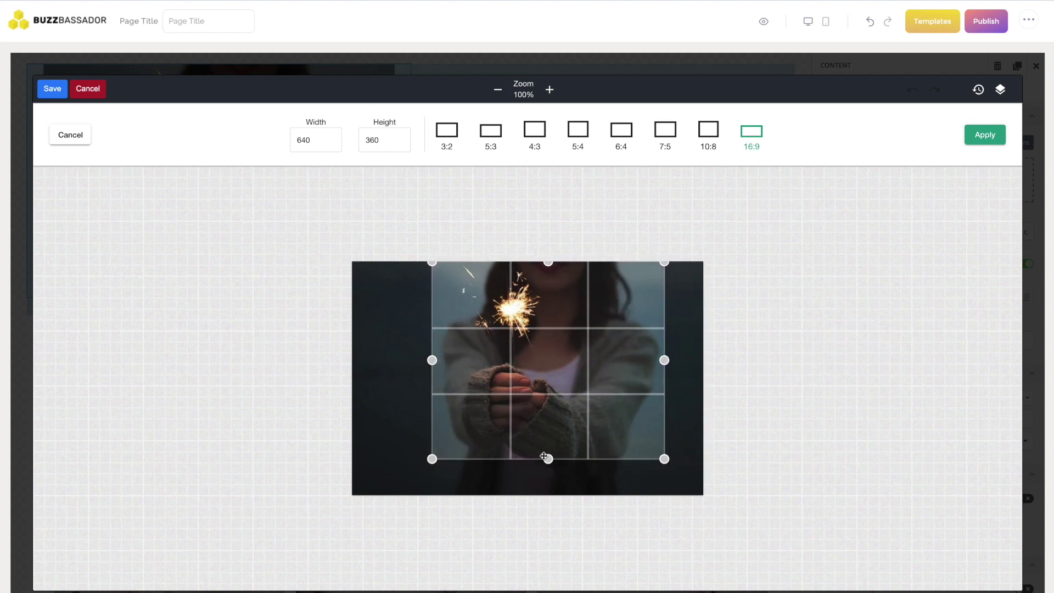
{"action": "left_click_drag", "start_coordinate": [544, 456], "coordinate": [550, 507]}
{"action": "left_click", "coordinate": [998, 137]}
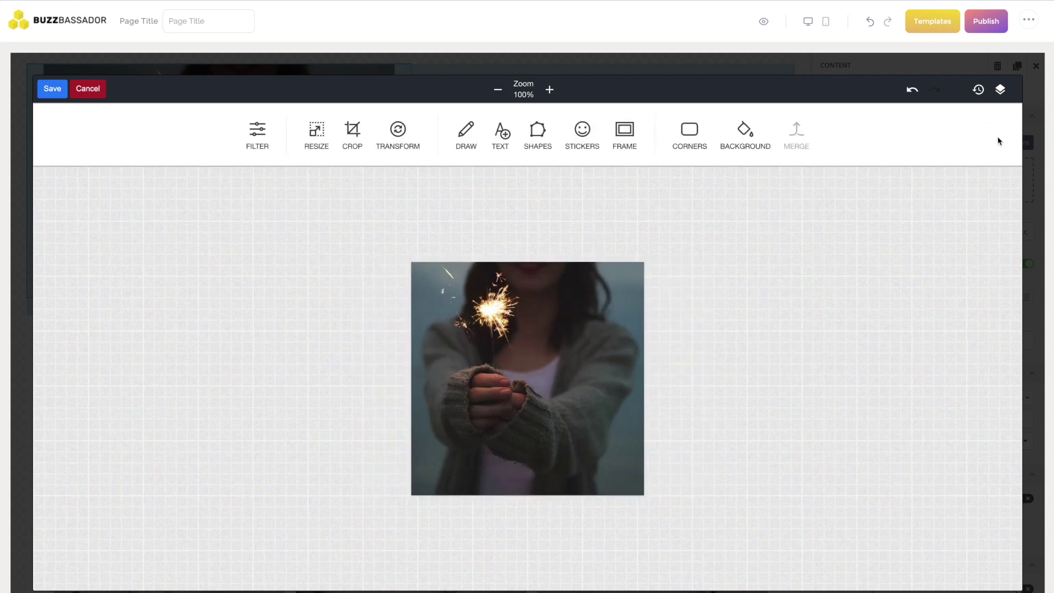
{"action": "left_click", "coordinate": [62, 88]}
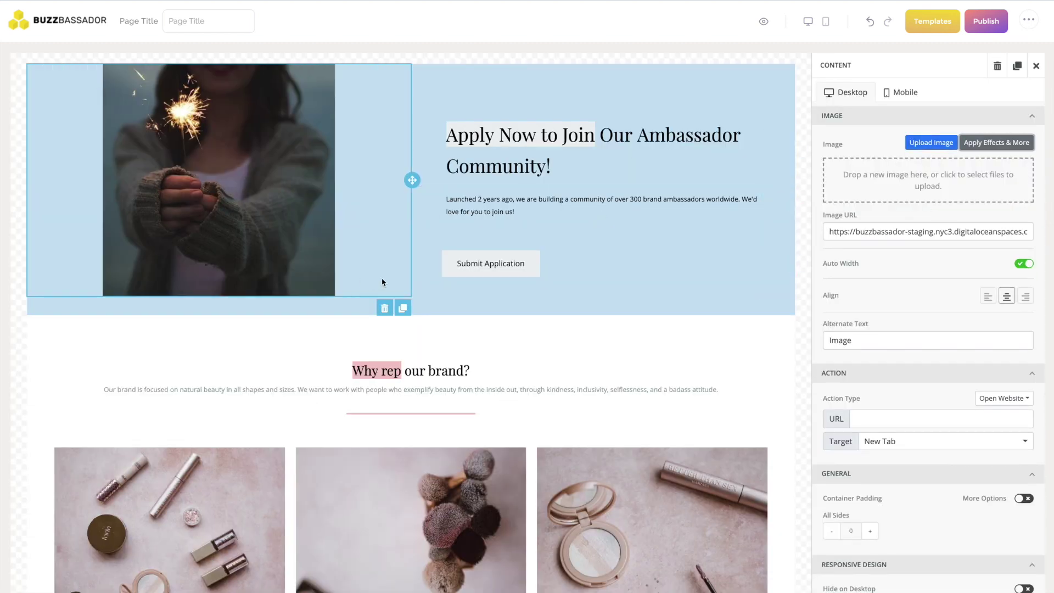
{"action": "left_click", "coordinate": [1024, 264]}
{"action": "left_click_drag", "start_coordinate": [933, 282], "coordinate": [1020, 289]}
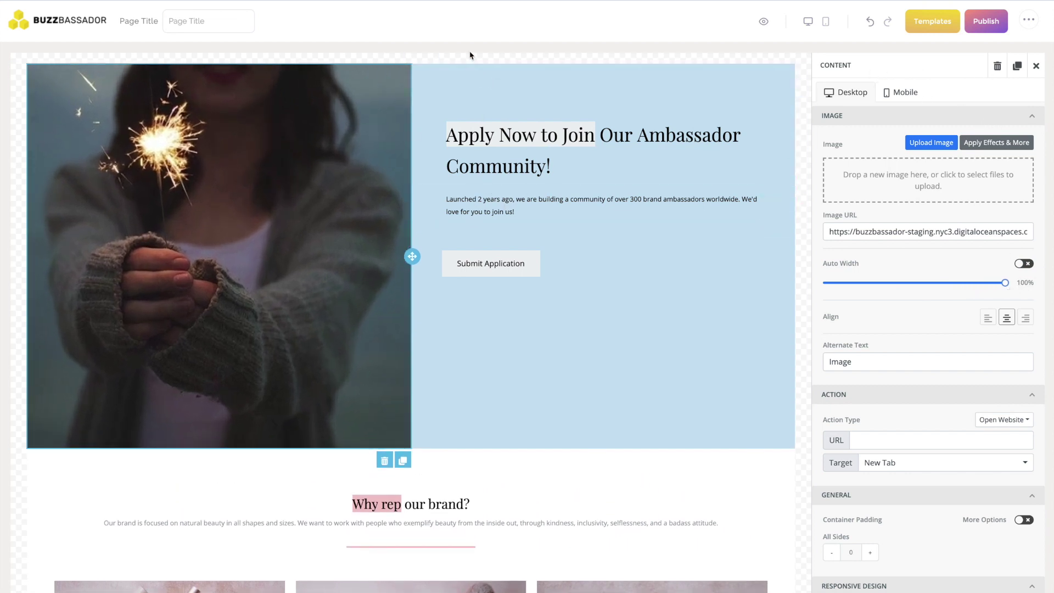
Highlight the words 'Why rep' in the heading light blue
{"action": "scroll", "coordinate": [495, 358], "scroll_direction": "down", "scroll_amount": 3}
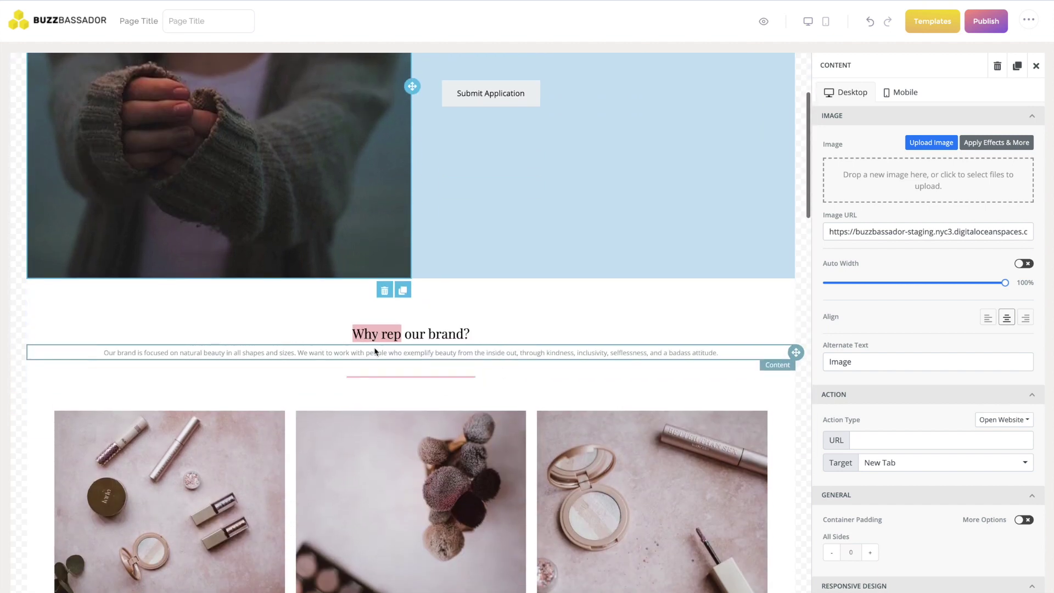
{"action": "left_click", "coordinate": [350, 336]}
{"action": "left_click_drag", "start_coordinate": [351, 335], "coordinate": [401, 334]}
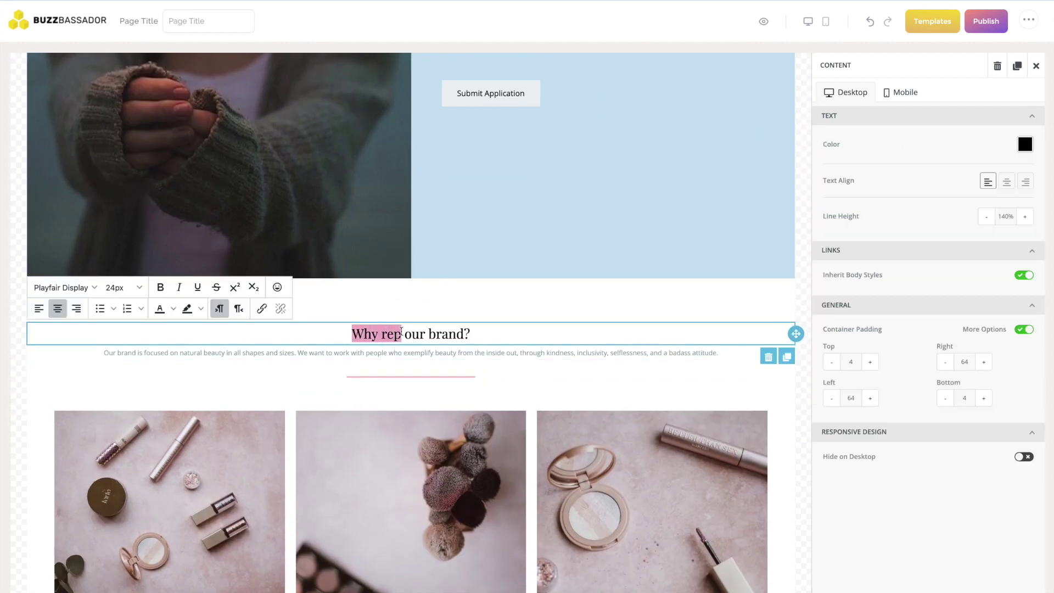
{"action": "left_click", "coordinate": [201, 308]}
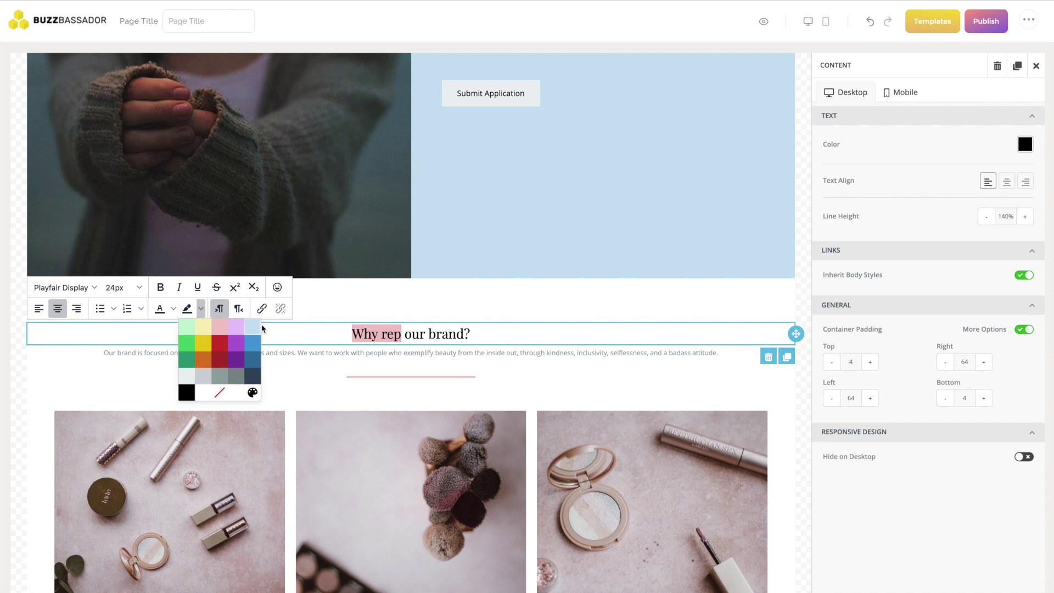
{"action": "left_click", "coordinate": [393, 357]}
Set the 'Why rep our brand?' heading font to Arial Black
{"action": "scroll", "coordinate": [407, 252], "scroll_direction": "down", "scroll_amount": 2}
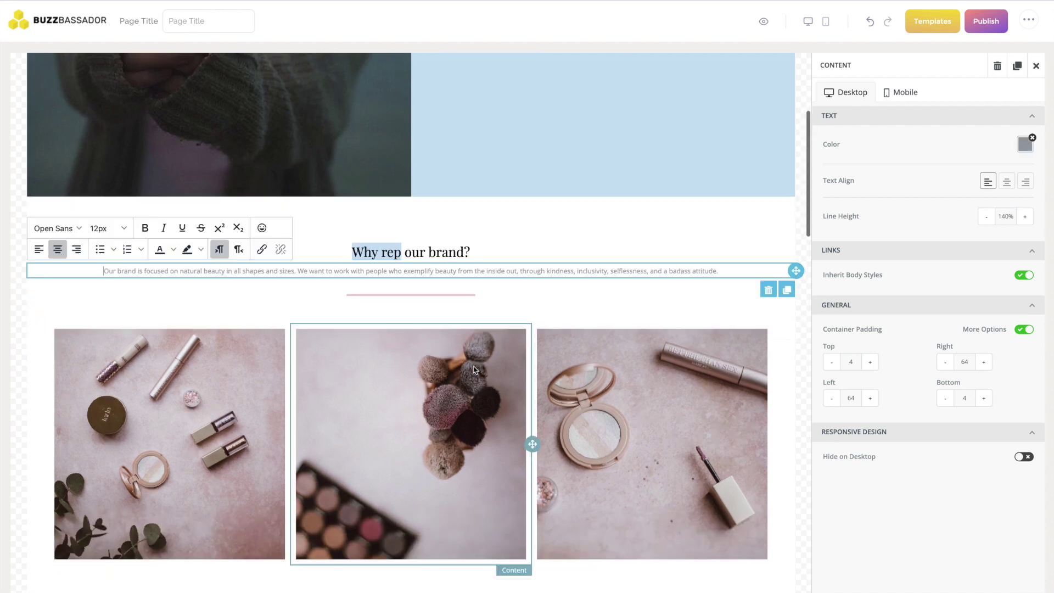
{"action": "left_click", "coordinate": [406, 250]}
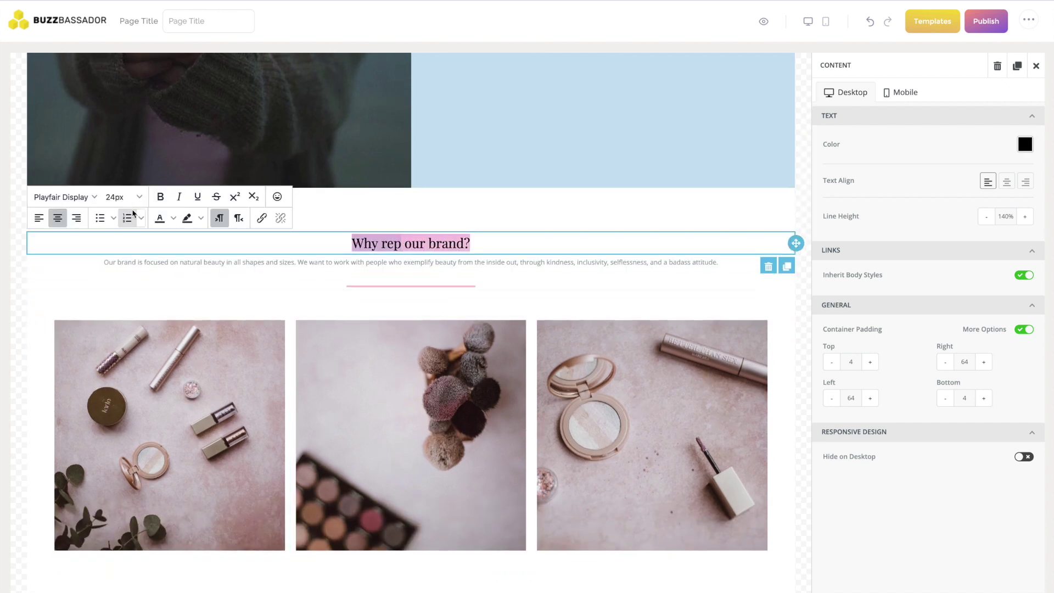
{"action": "left_click", "coordinate": [95, 198]}
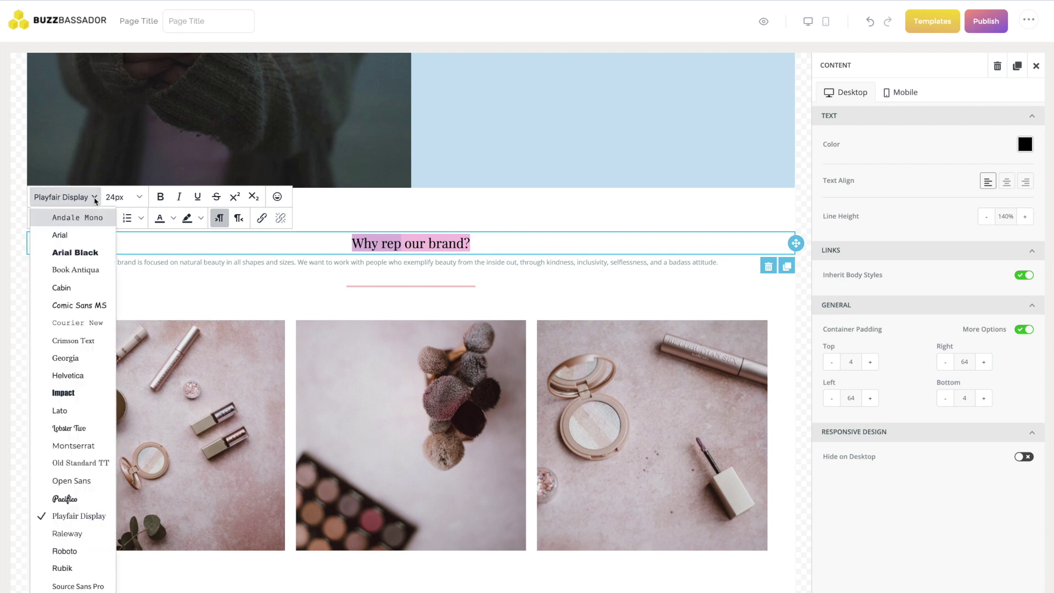
{"action": "left_click", "coordinate": [75, 252]}
Recolour the divider under the heading's paragraph a light blue-grey preset
{"action": "left_click", "coordinate": [477, 262]}
{"action": "left_click", "coordinate": [431, 308]}
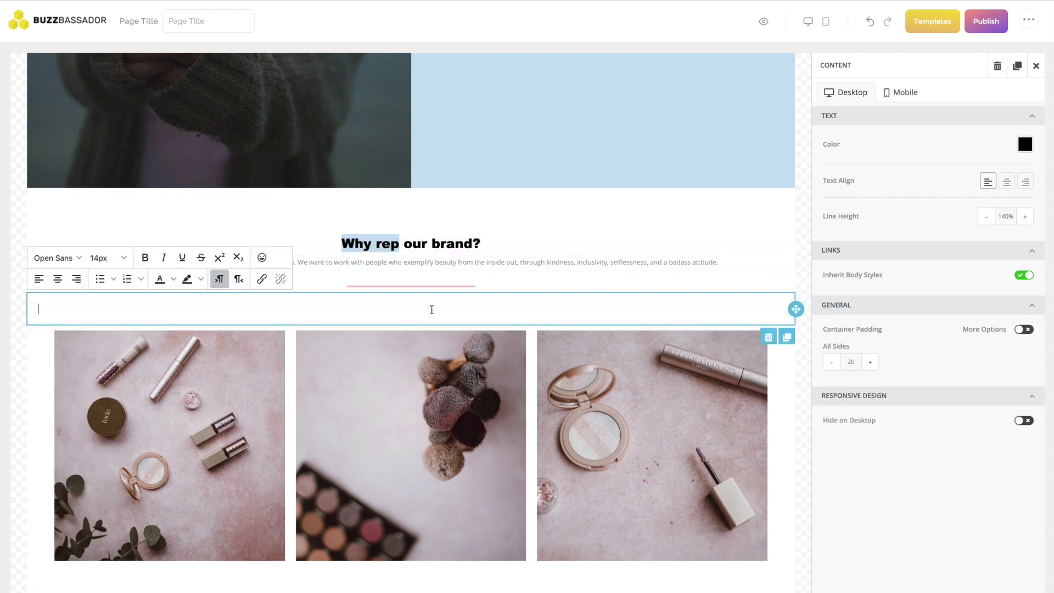
{"action": "left_click", "coordinate": [430, 287]}
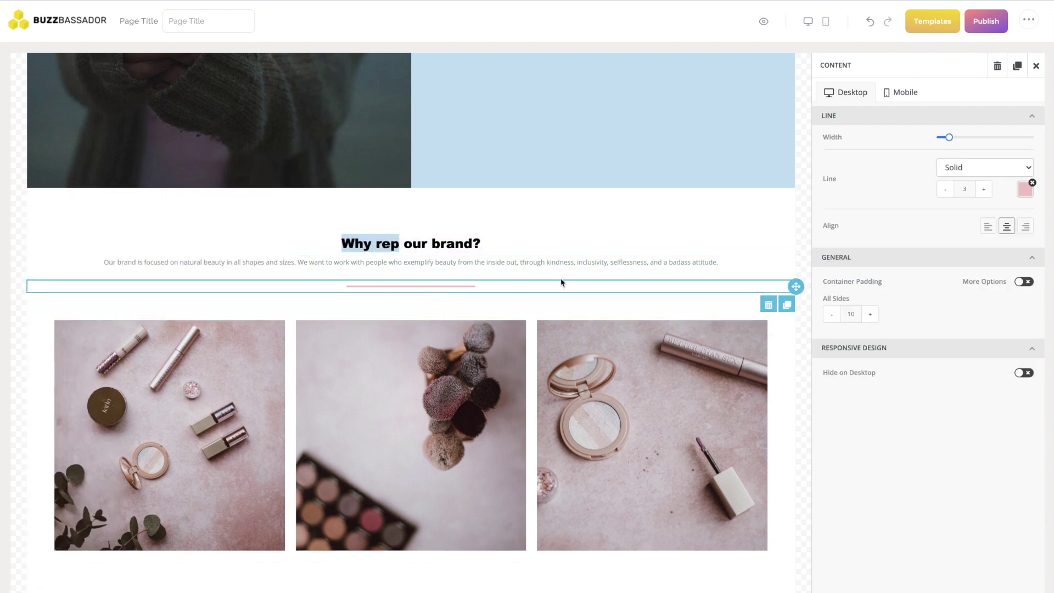
{"action": "left_click", "coordinate": [1025, 189]}
{"action": "left_click", "coordinate": [954, 321]}
{"action": "left_click", "coordinate": [717, 265]}
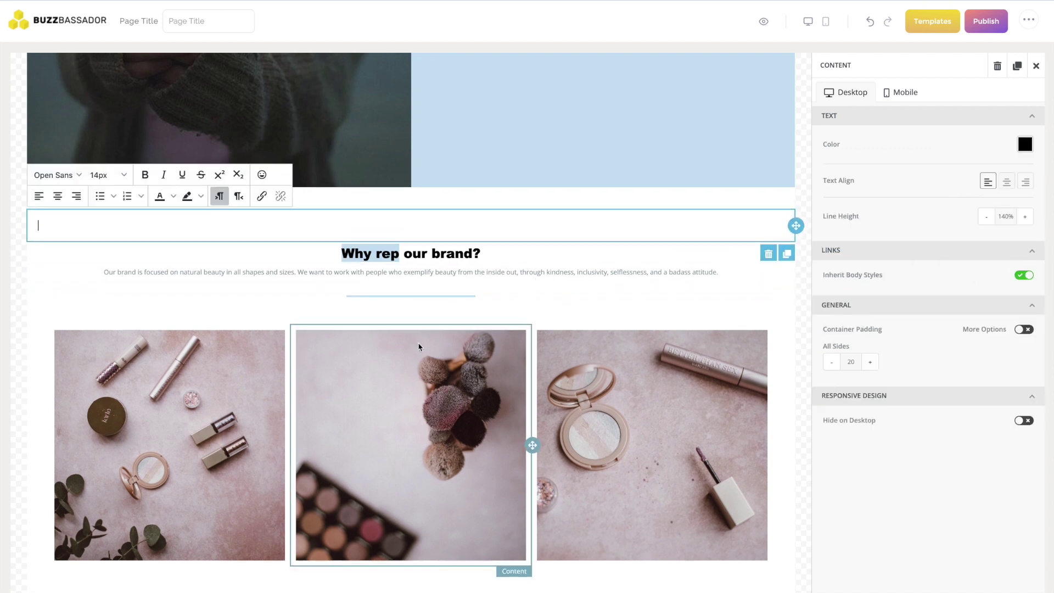
{"action": "scroll", "coordinate": [418, 347], "scroll_direction": "down", "scroll_amount": 5}
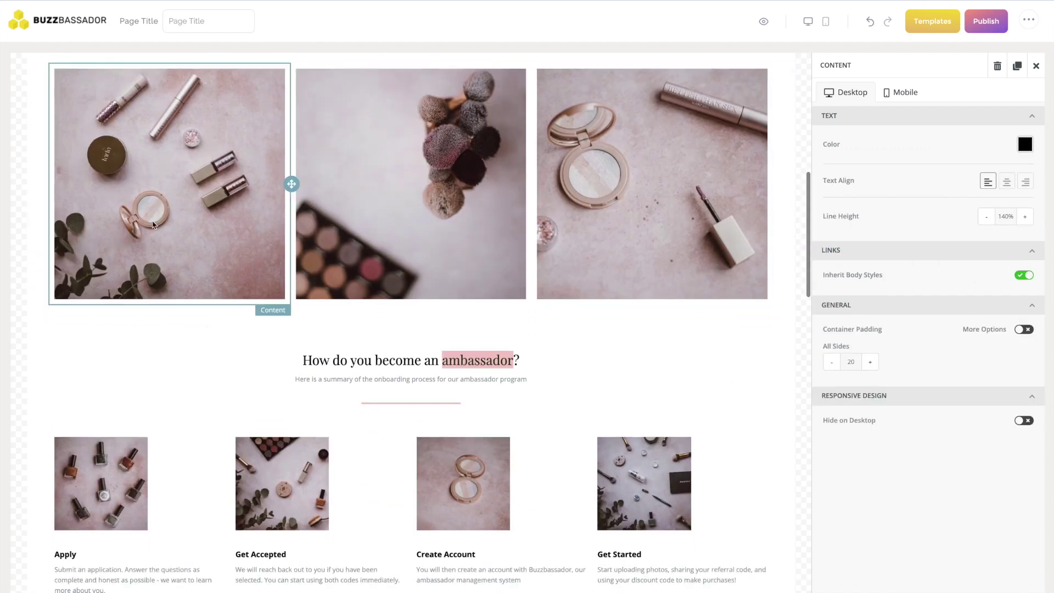
{"action": "scroll", "coordinate": [154, 225], "scroll_direction": "down", "scroll_amount": 10}
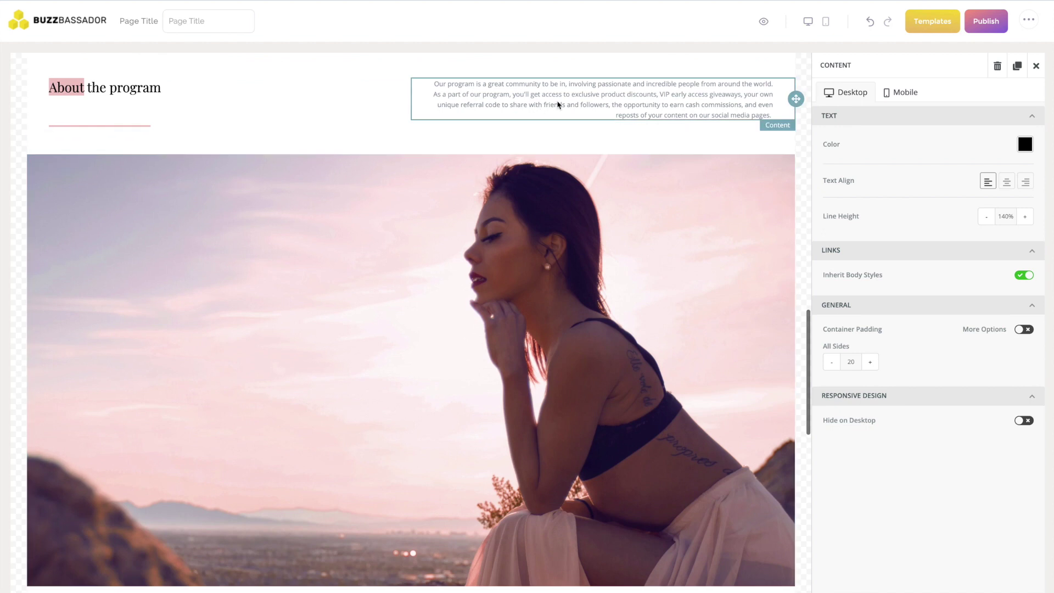
{"action": "left_click", "coordinate": [558, 105]}
{"action": "scroll", "coordinate": [512, 176], "scroll_direction": "down", "scroll_amount": 13}
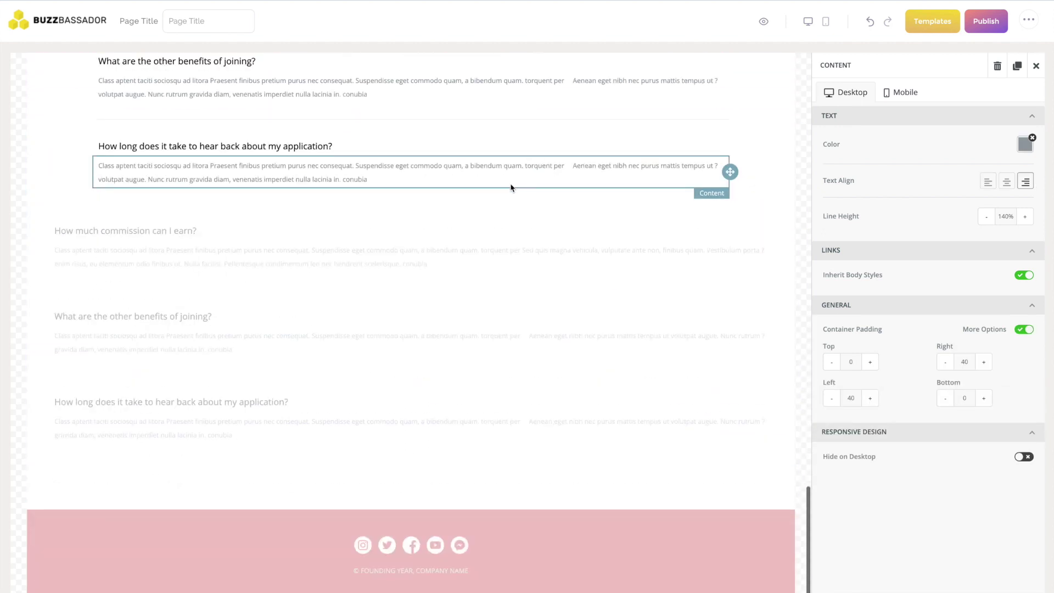
{"action": "left_click", "coordinate": [432, 545]}
{"action": "scroll", "coordinate": [933, 193], "scroll_direction": "down", "scroll_amount": 2}
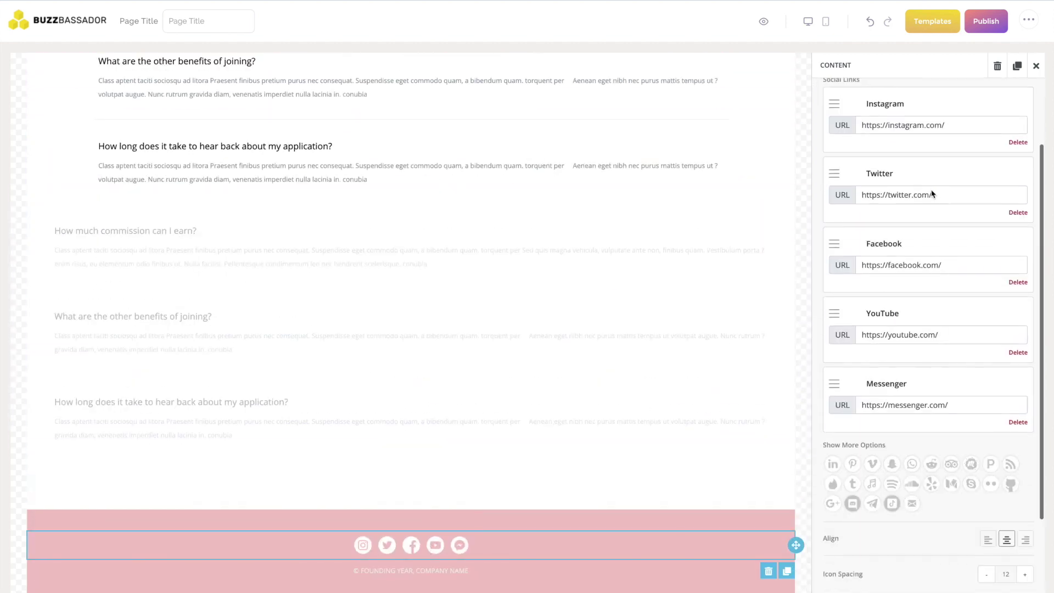
{"action": "left_click", "coordinate": [953, 122]}
{"action": "triple_click", "coordinate": [934, 190]}
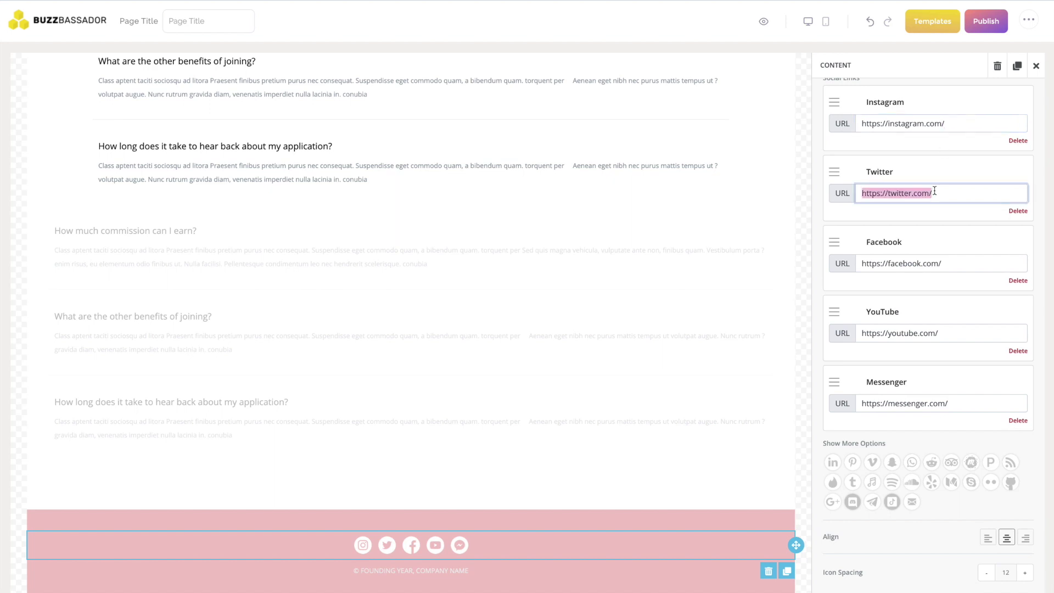
{"action": "scroll", "coordinate": [919, 387], "scroll_direction": "down", "scroll_amount": 2}
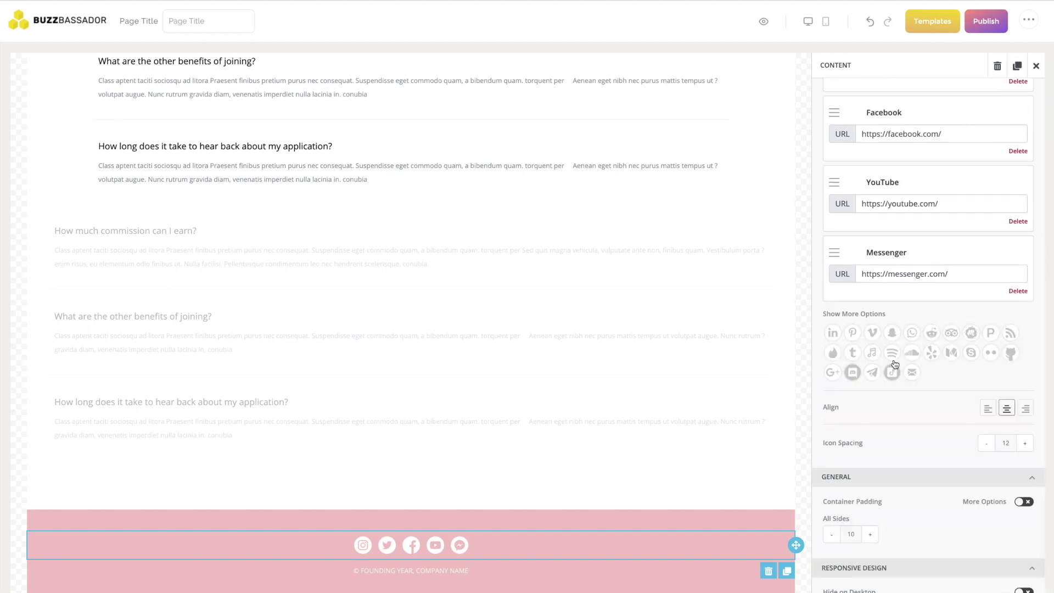
{"action": "scroll", "coordinate": [607, 321], "scroll_direction": "up", "scroll_amount": 10}
{"action": "scroll", "coordinate": [608, 319], "scroll_direction": "up", "scroll_amount": 15}
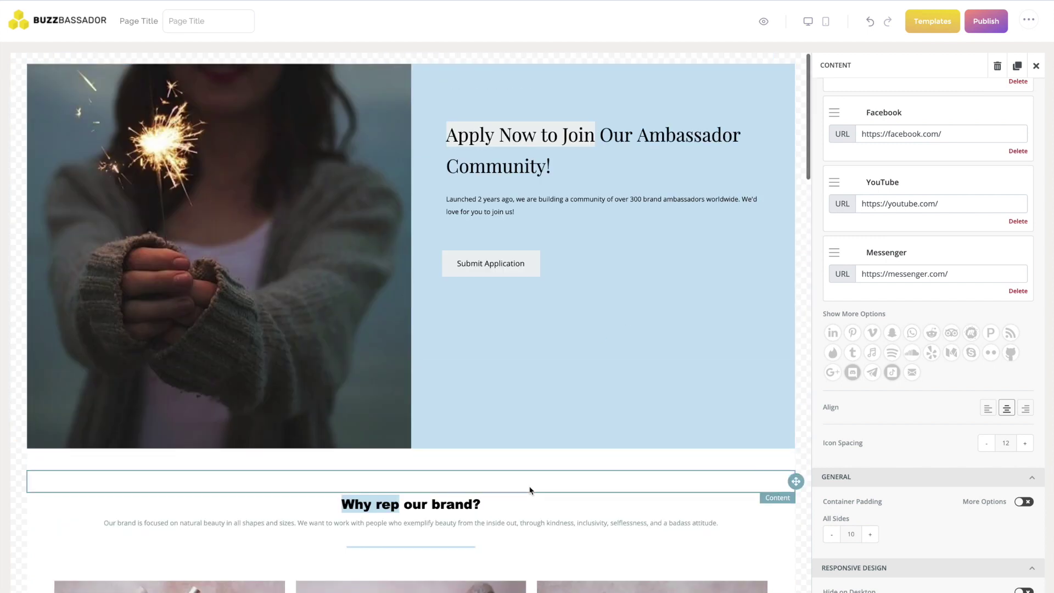
{"action": "left_click", "coordinate": [530, 486]}
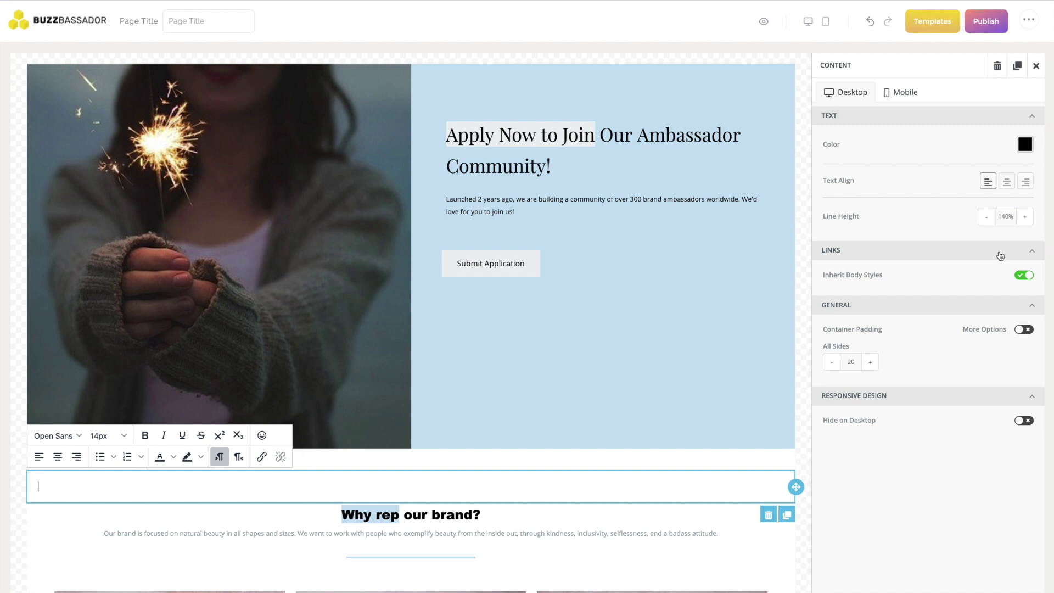
{"action": "left_click", "coordinate": [435, 36]}
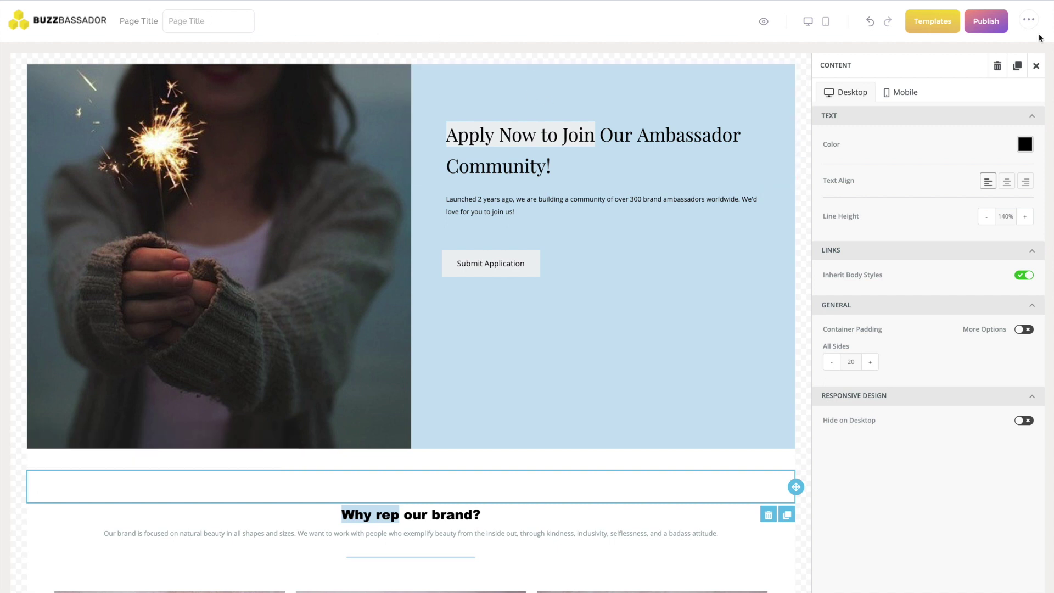
Set the page title to 'Ambassador Program Page'
{"action": "left_click", "coordinate": [209, 25]}
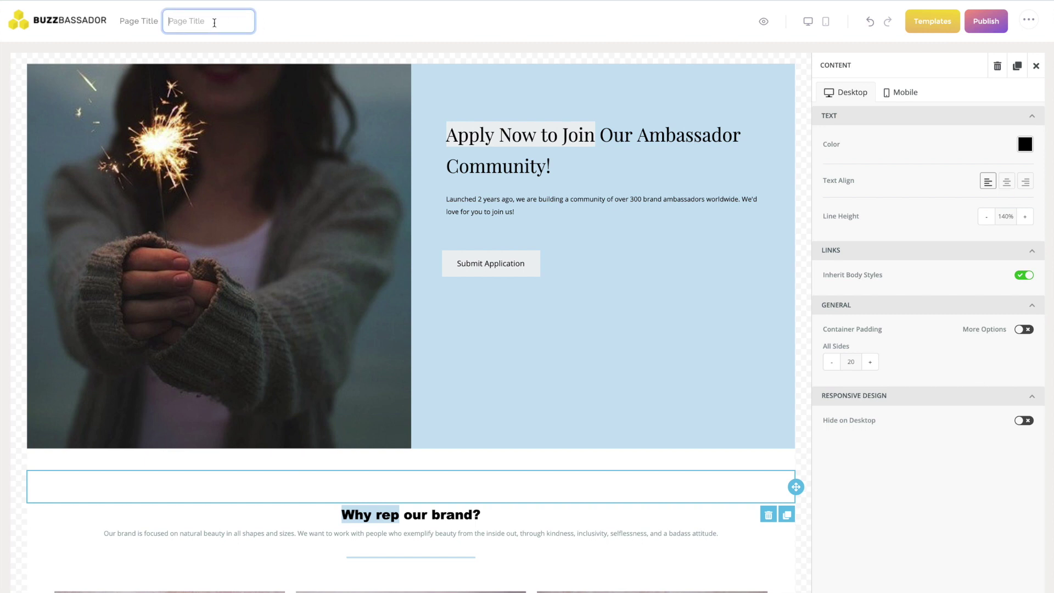
{"action": "type", "text": "Ambassad"}
{"action": "type", "text": "or Program Page"}
{"action": "left_click", "coordinate": [313, 23]}
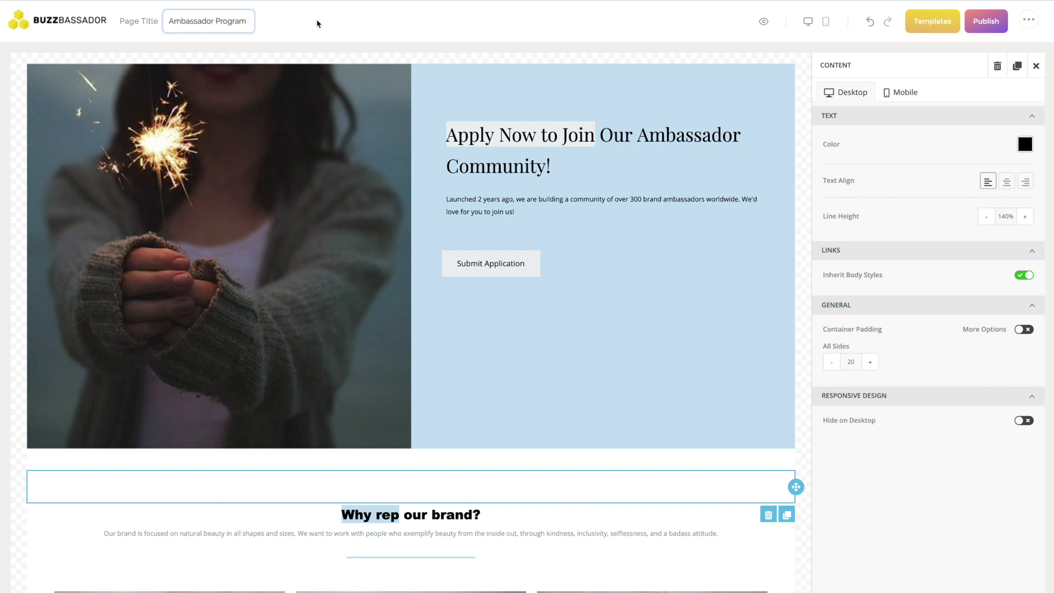
Preview the page on desktop and phone, then try the editor's desktop and mobile layouts
{"action": "left_click", "coordinate": [763, 25]}
{"action": "scroll", "coordinate": [569, 214], "scroll_direction": "down", "scroll_amount": 10}
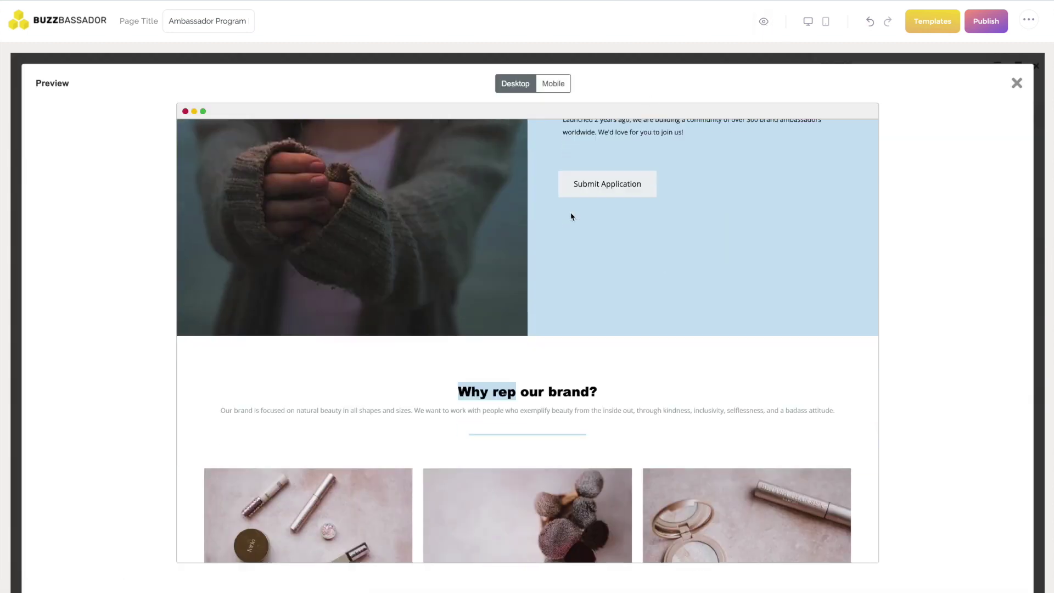
{"action": "scroll", "coordinate": [570, 214], "scroll_direction": "up", "scroll_amount": 10}
{"action": "left_click", "coordinate": [553, 84]}
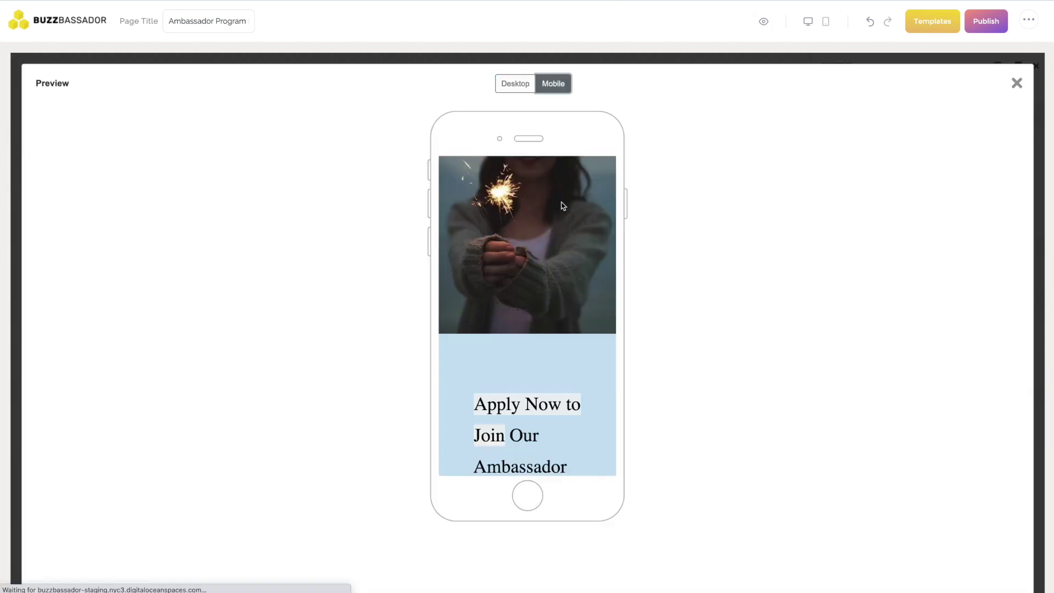
{"action": "left_click", "coordinate": [1016, 83]}
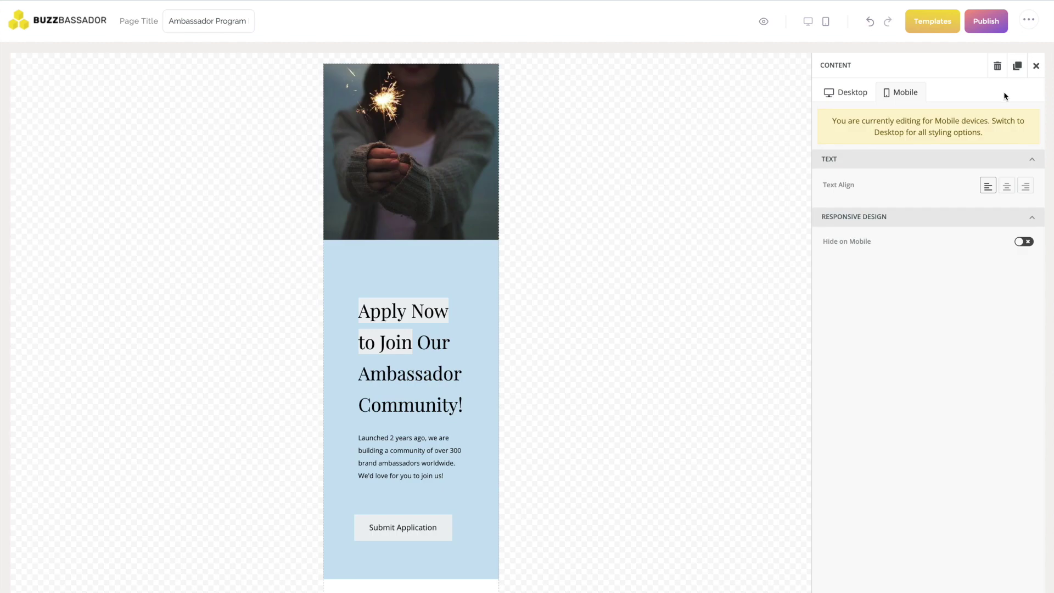
{"action": "left_click", "coordinate": [808, 24]}
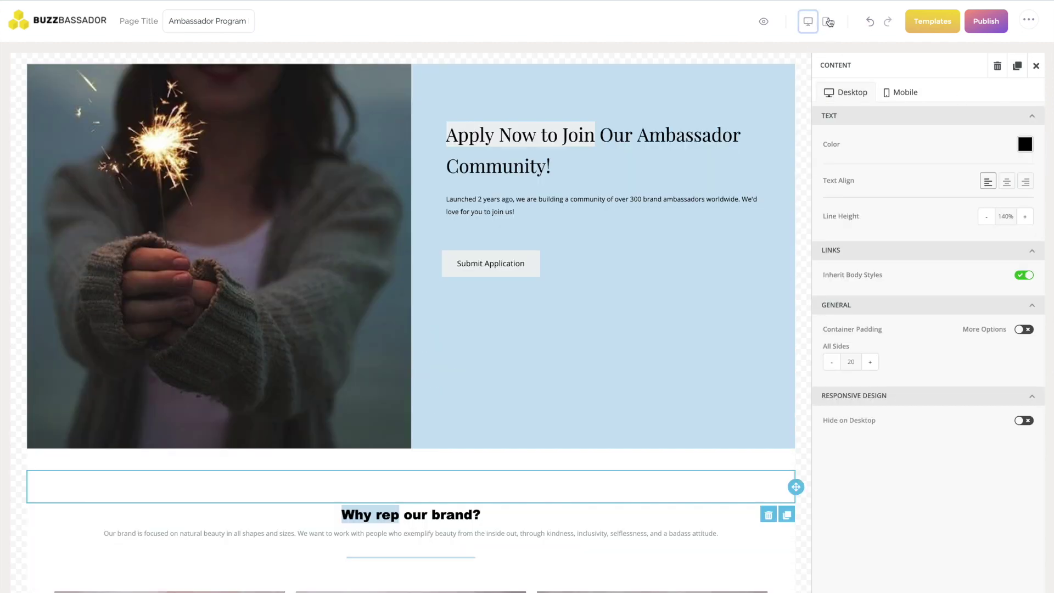
{"action": "left_click", "coordinate": [828, 23]}
Back in desktop layout, undo the empty text block and glance at the save/exit options
{"action": "left_click", "coordinate": [808, 21]}
{"action": "left_click", "coordinate": [871, 26]}
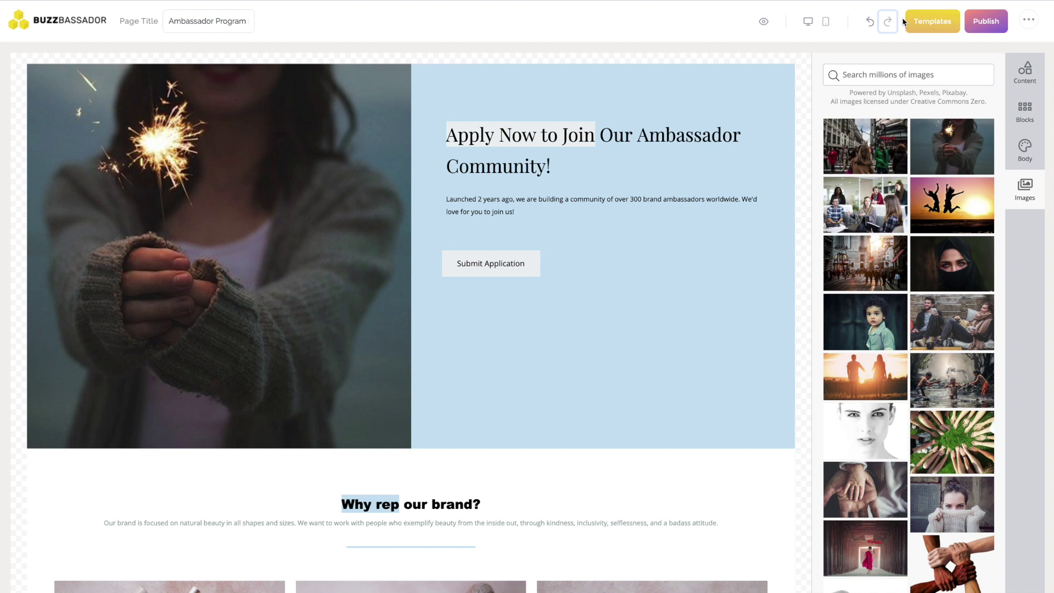
{"action": "left_click", "coordinate": [1027, 28]}
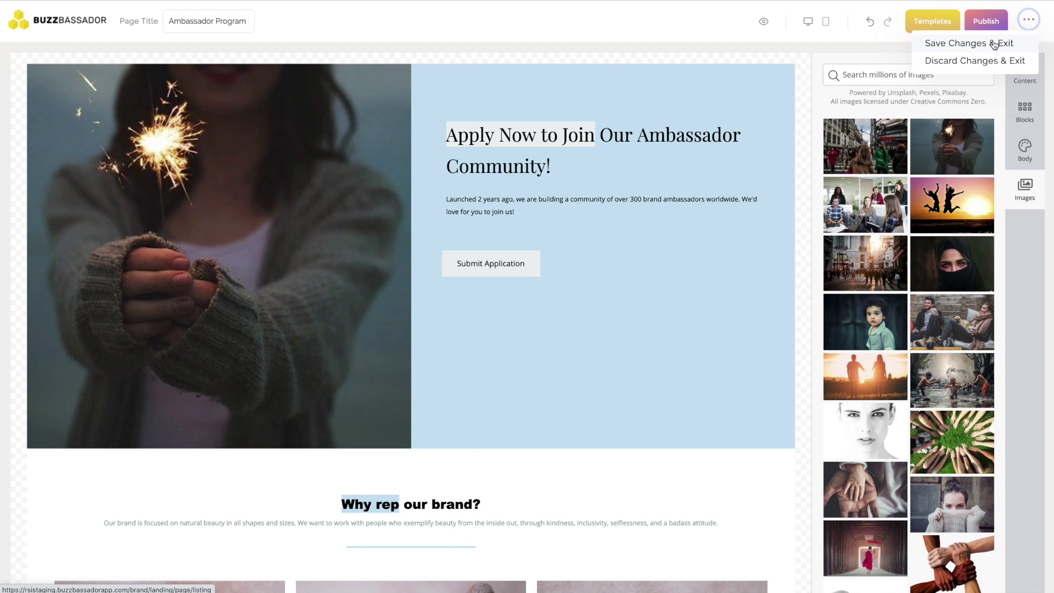
{"action": "left_click", "coordinate": [905, 27]}
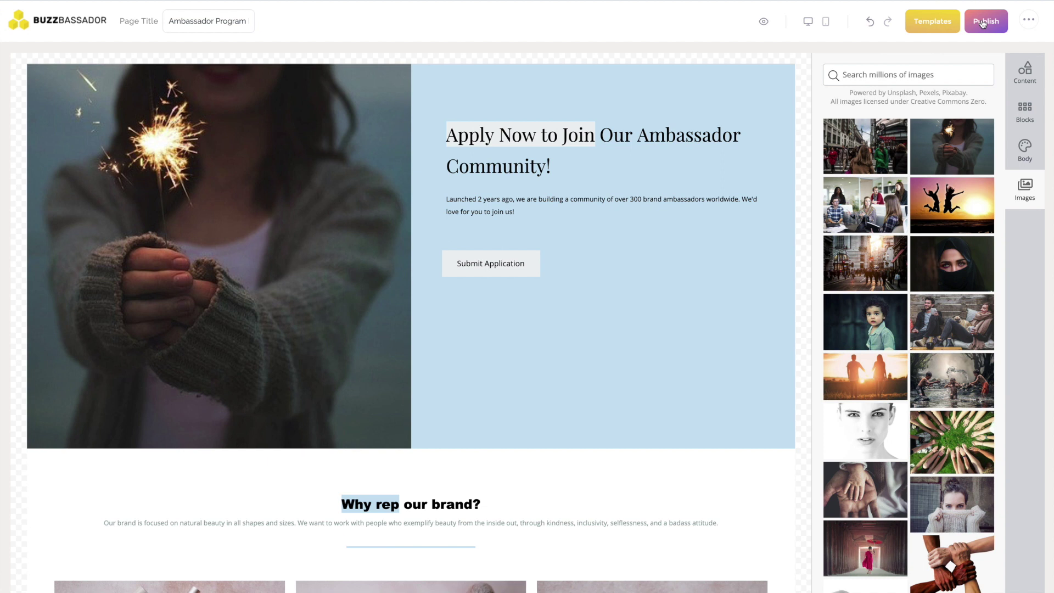
Publish the page and switch Ambassador Program Page to Active in Landing Pages
{"action": "left_click", "coordinate": [982, 23]}
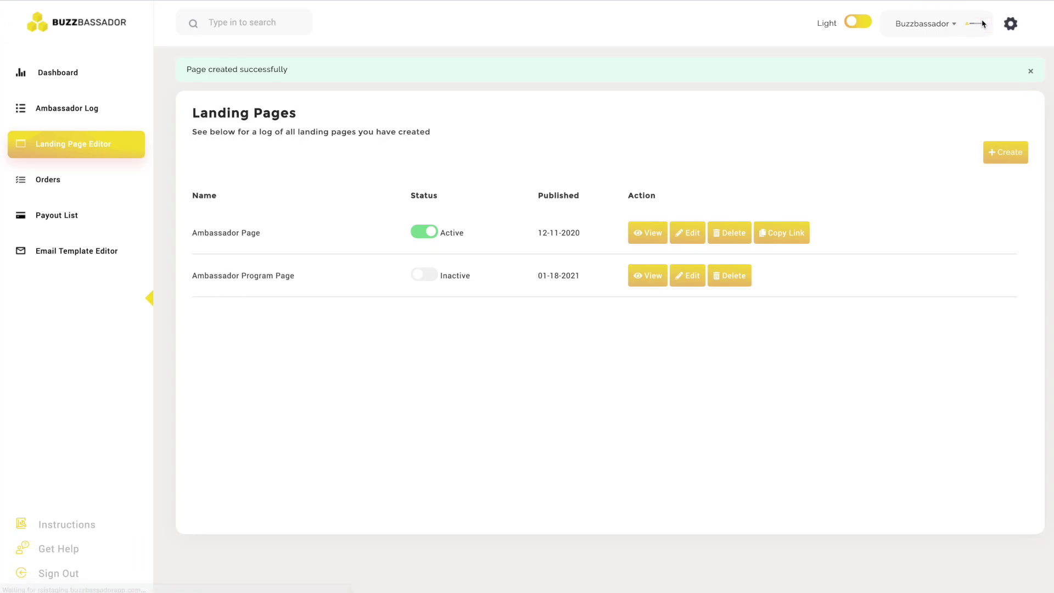
{"action": "mouse_move", "coordinate": [305, 279]}
{"action": "left_mouse_down"}
{"action": "mouse_move", "coordinate": [193, 278]}
{"action": "mouse_move", "coordinate": [299, 278]}
{"action": "left_mouse_up"}
{"action": "left_click", "coordinate": [208, 275]}
{"action": "left_click", "coordinate": [314, 276]}
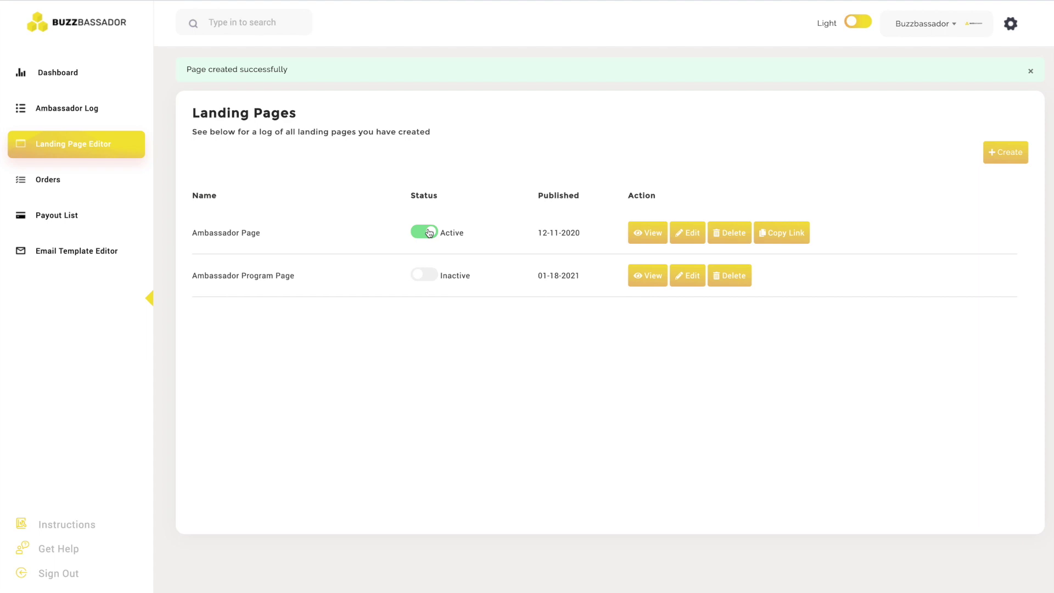
{"action": "left_click_drag", "start_coordinate": [298, 277], "coordinate": [195, 274]}
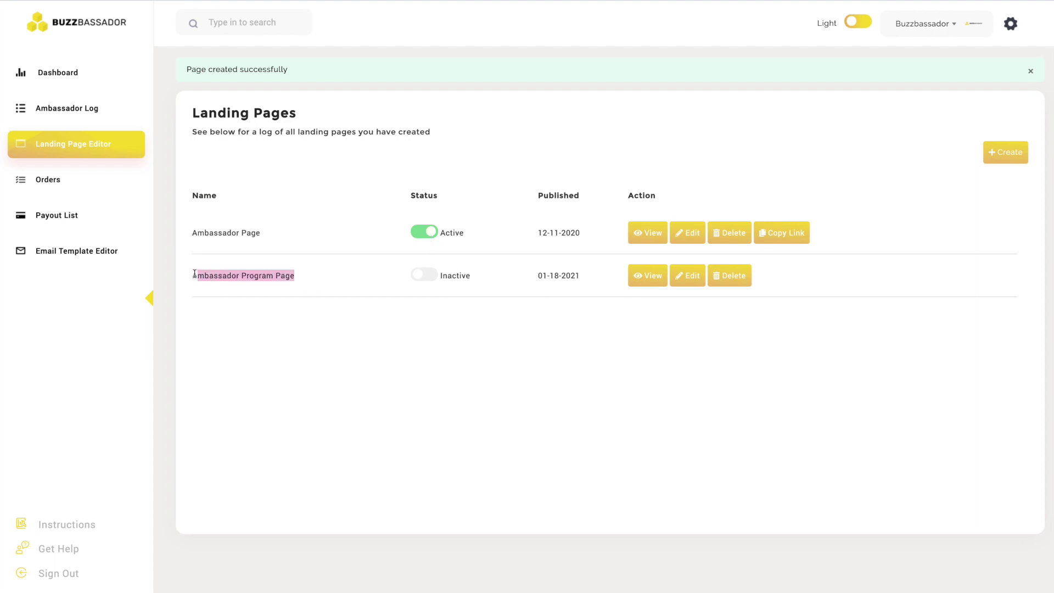
{"action": "left_click", "coordinate": [421, 275]}
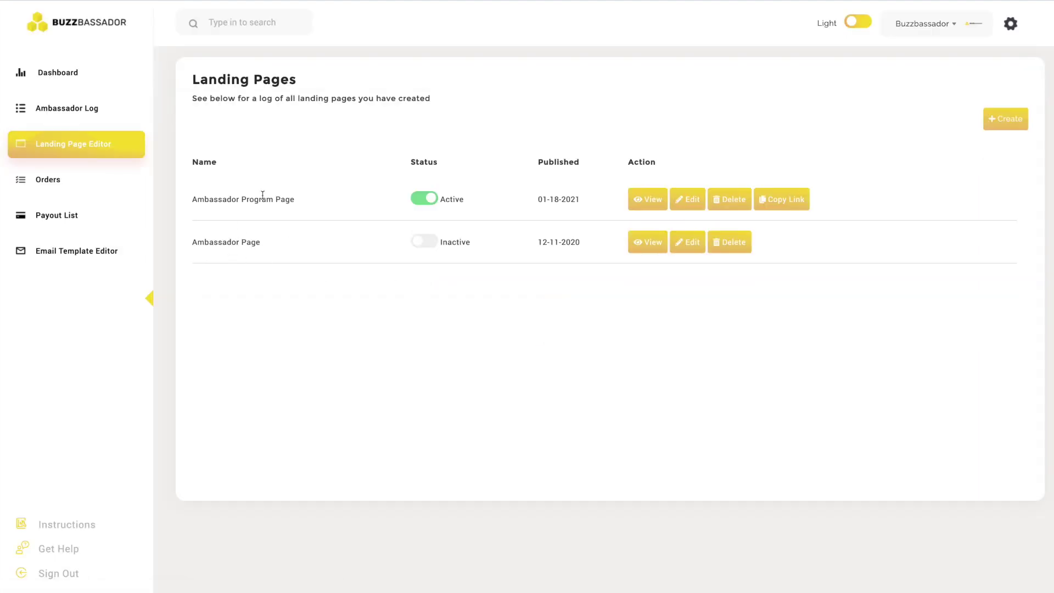
{"action": "left_click_drag", "start_coordinate": [284, 198], "coordinate": [190, 199]}
{"action": "left_click", "coordinate": [316, 200]}
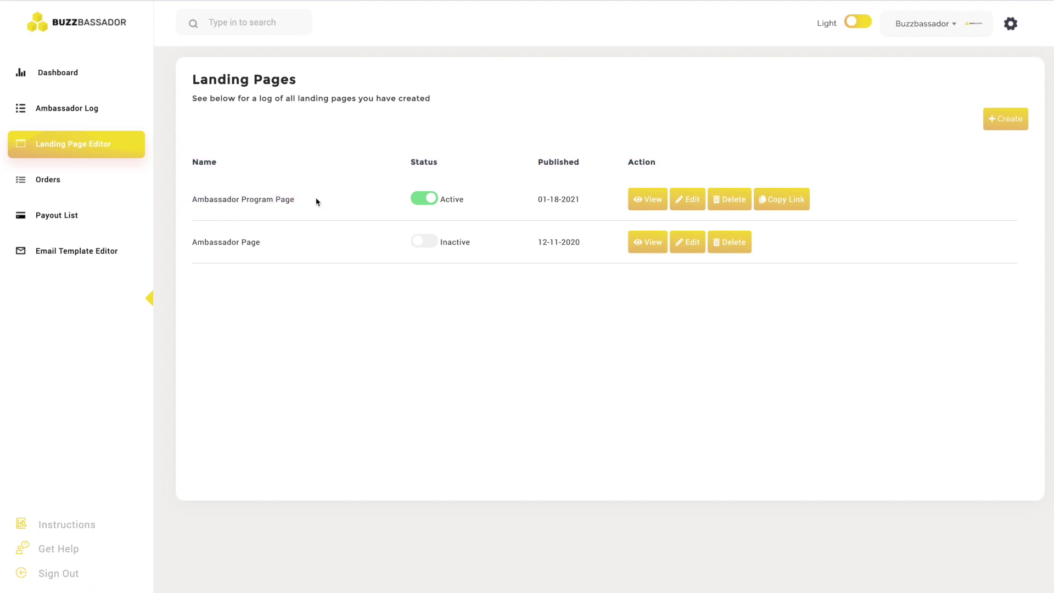